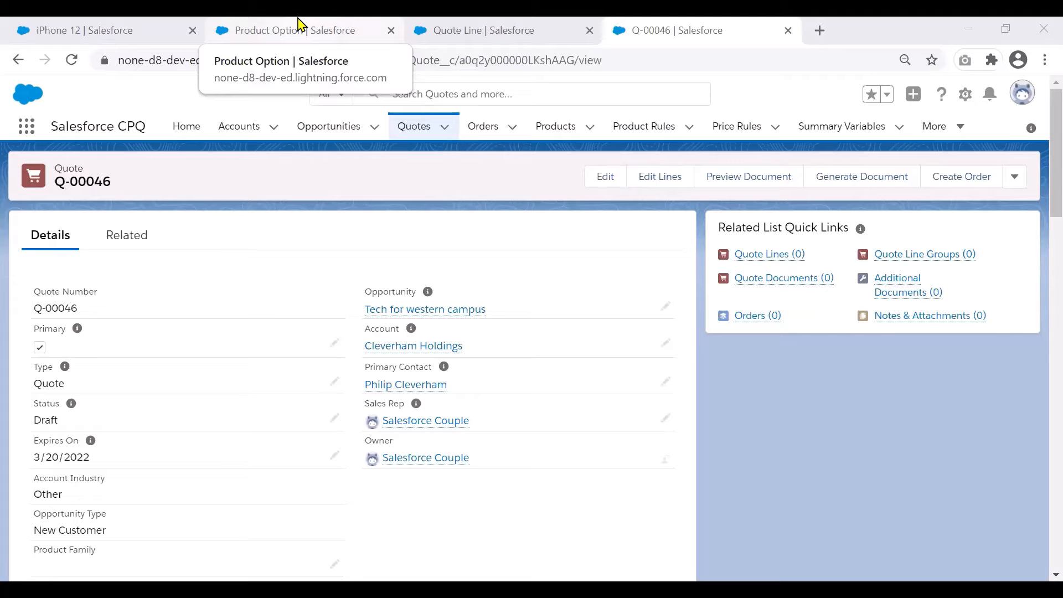
# - Review the definition of the custom Carrier field on the Product Option object and on the Quote Line object
pyautogui.click(297, 25)
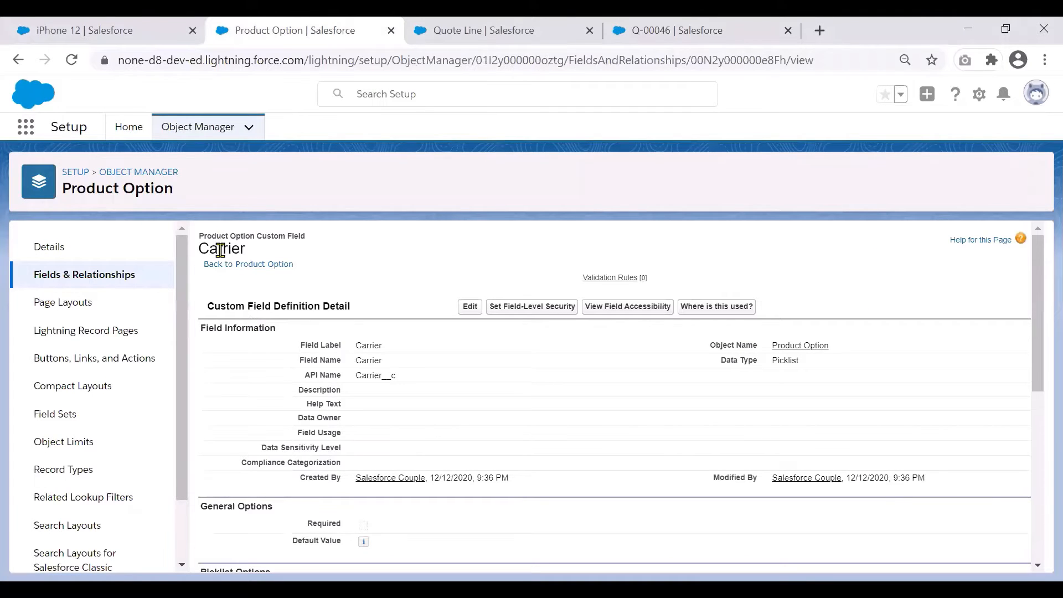
pyautogui.click(479, 27)
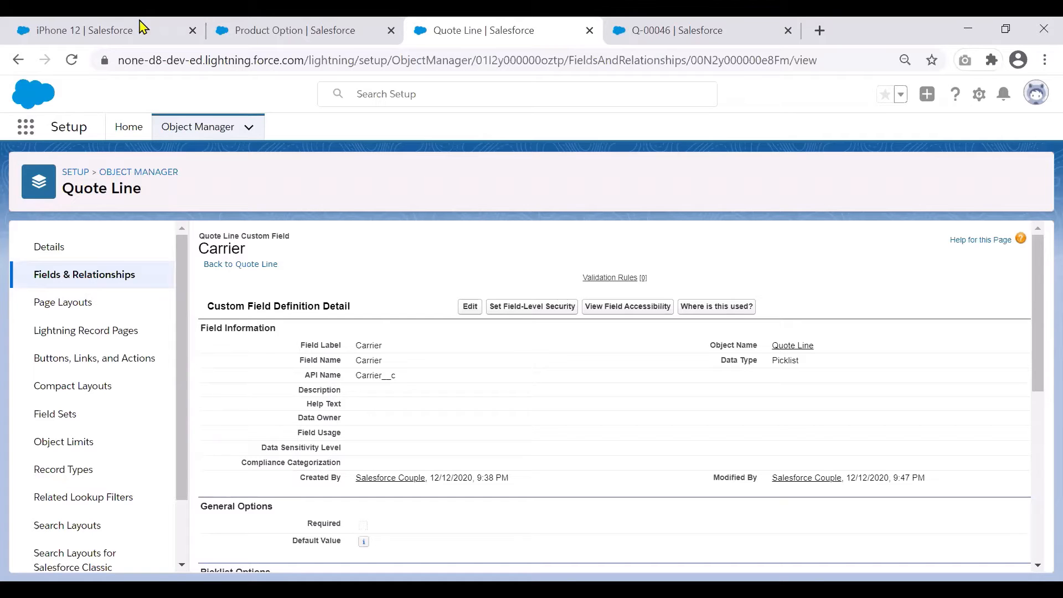
# - Open the Carrier configuration attribute related to the iPhone 12 product and review its details, including the Advanced settings
pyautogui.click(121, 25)
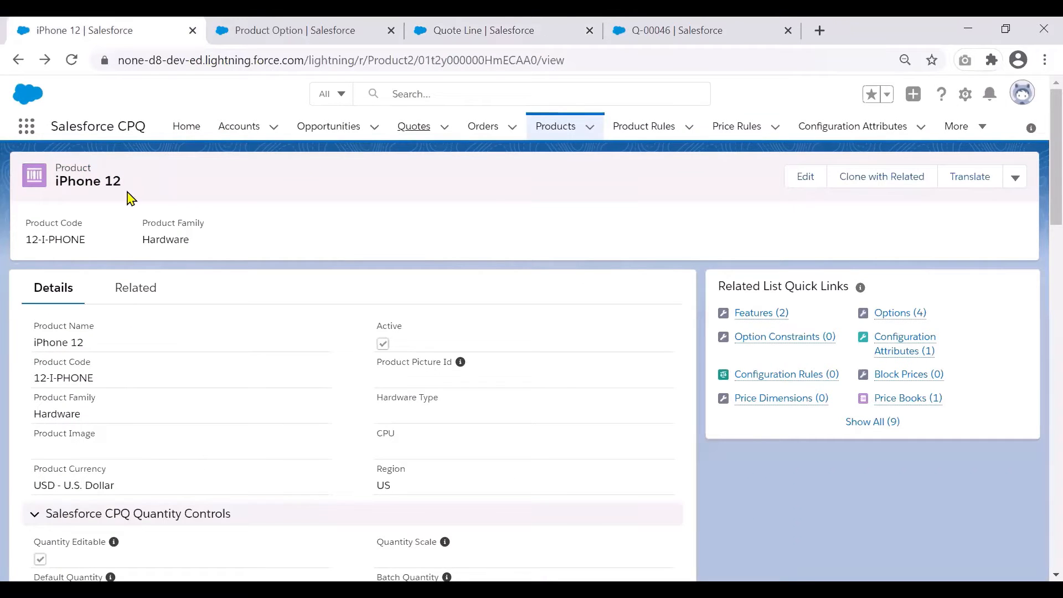
pyautogui.click(136, 291)
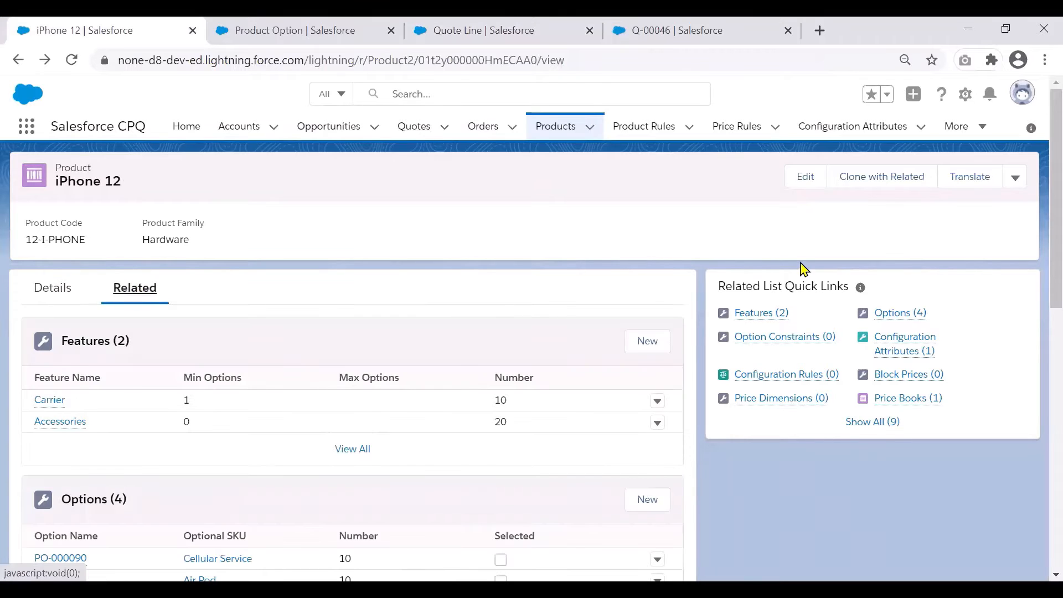
pyautogui.moveTo(1039, 209); pyautogui.dragTo(1039, 372)
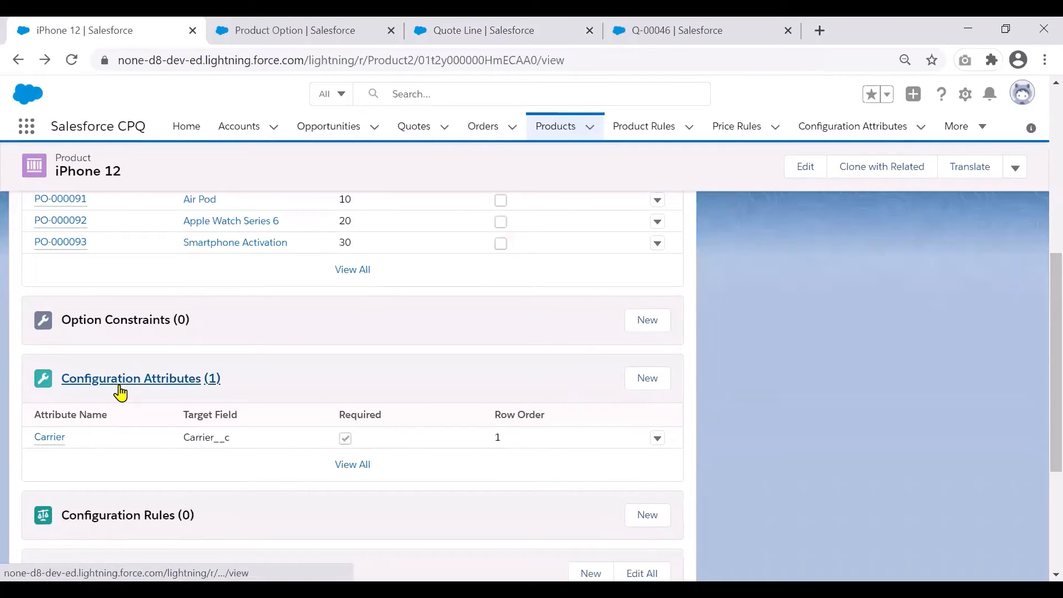
pyautogui.click(56, 442)
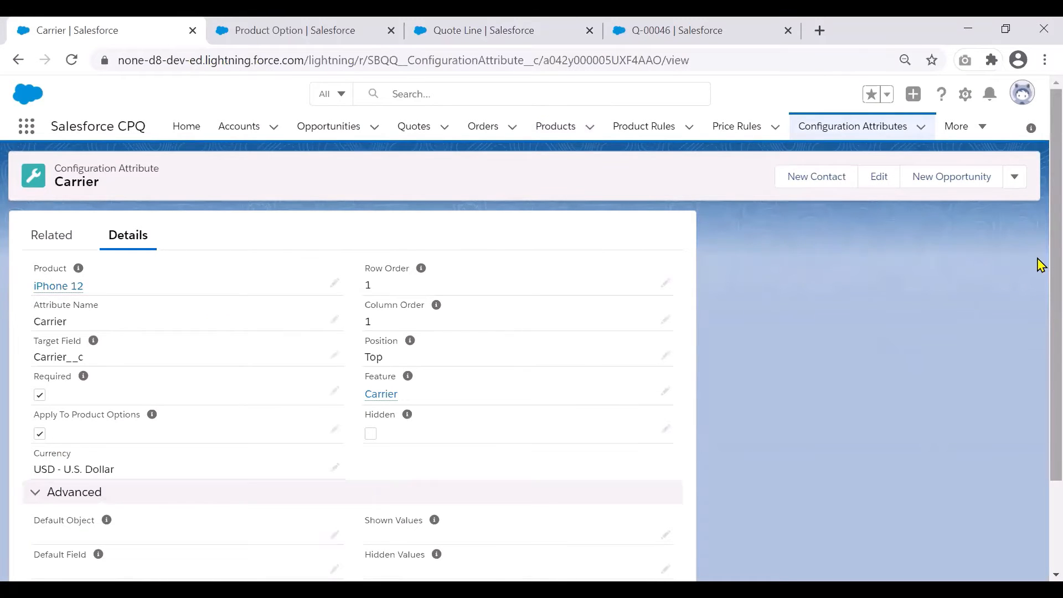
pyautogui.scroll(-1, 1038, 274)
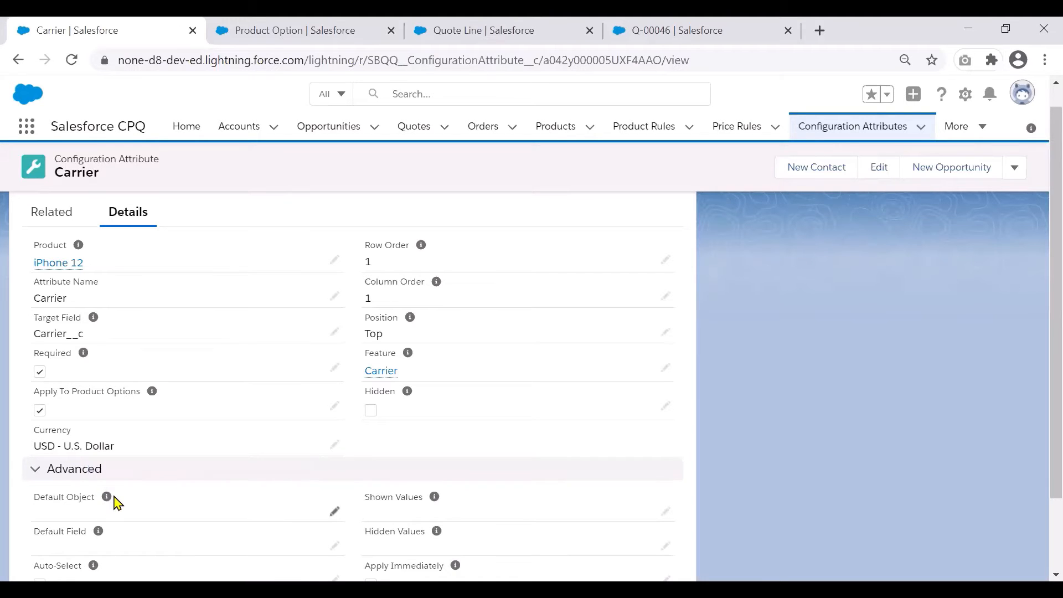
pyautogui.moveTo(99, 533)
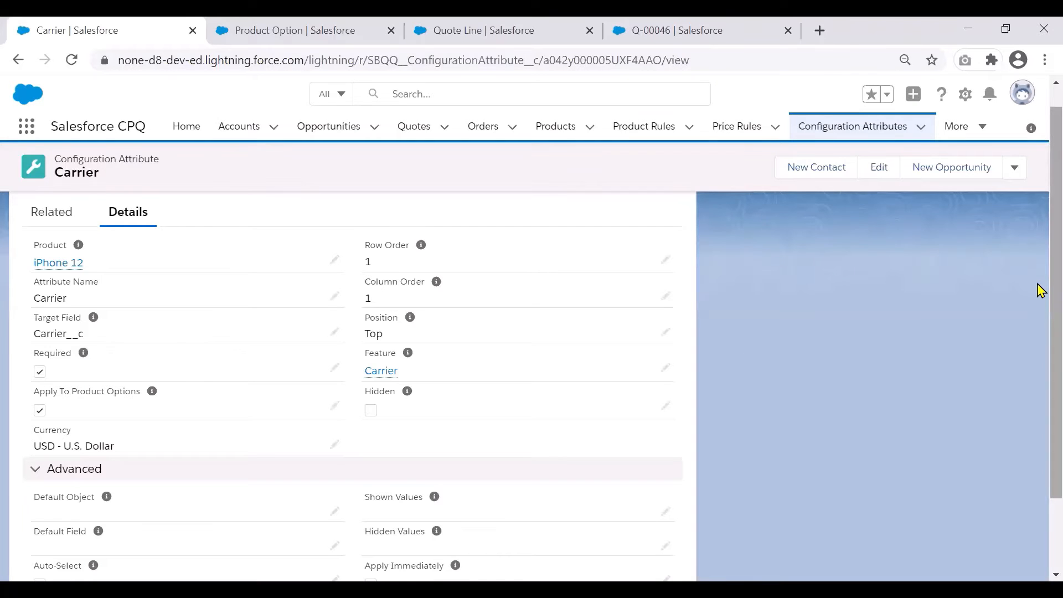
pyautogui.scroll(-3, 1040, 337)
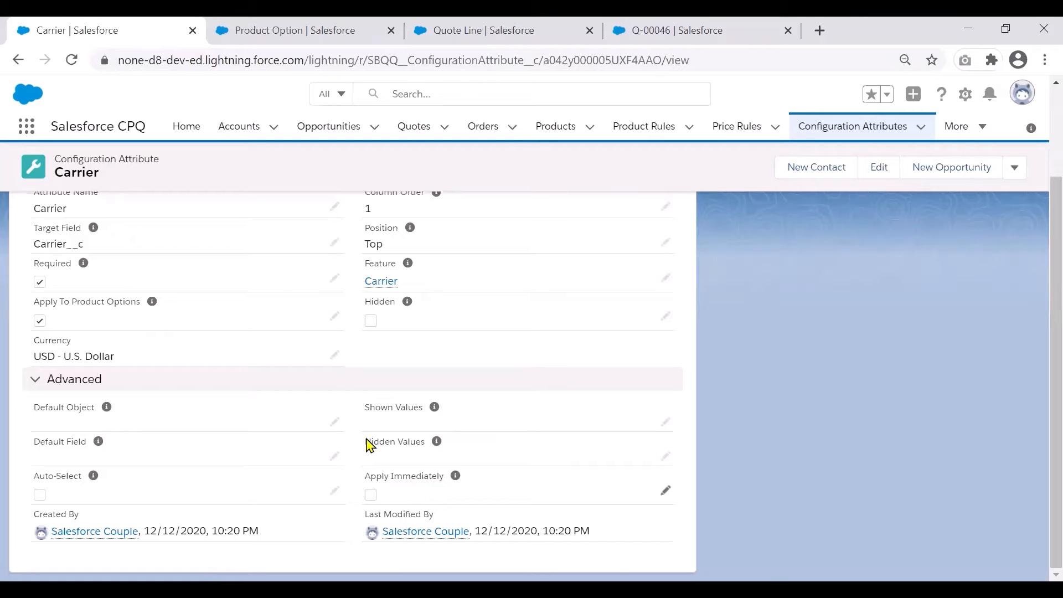
# - Edit the lines of the draft quote and add the iPhone 12 product for configuration
pyautogui.click(701, 30)
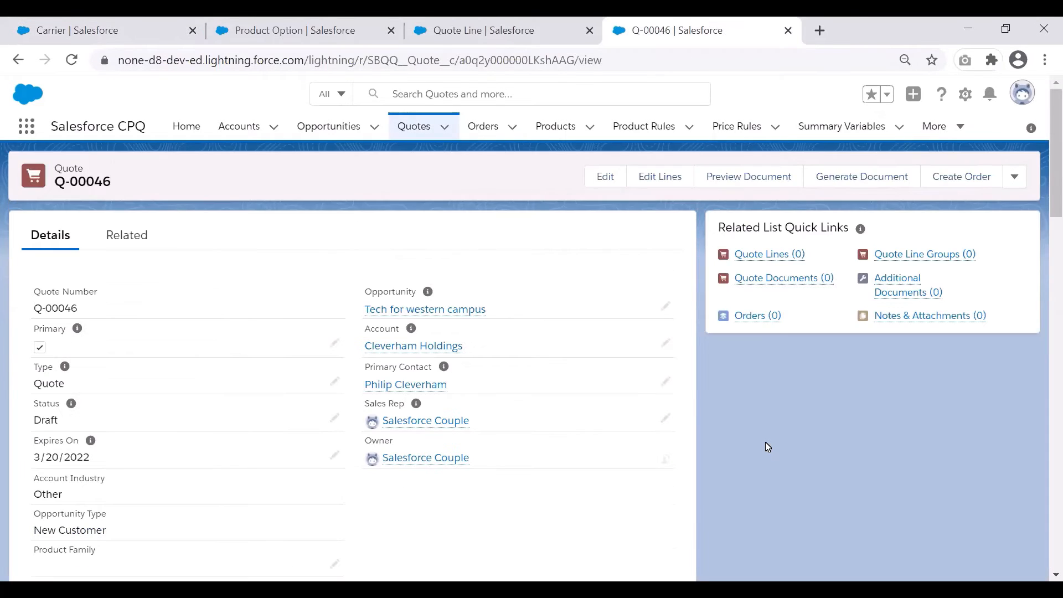
pyautogui.click(661, 183)
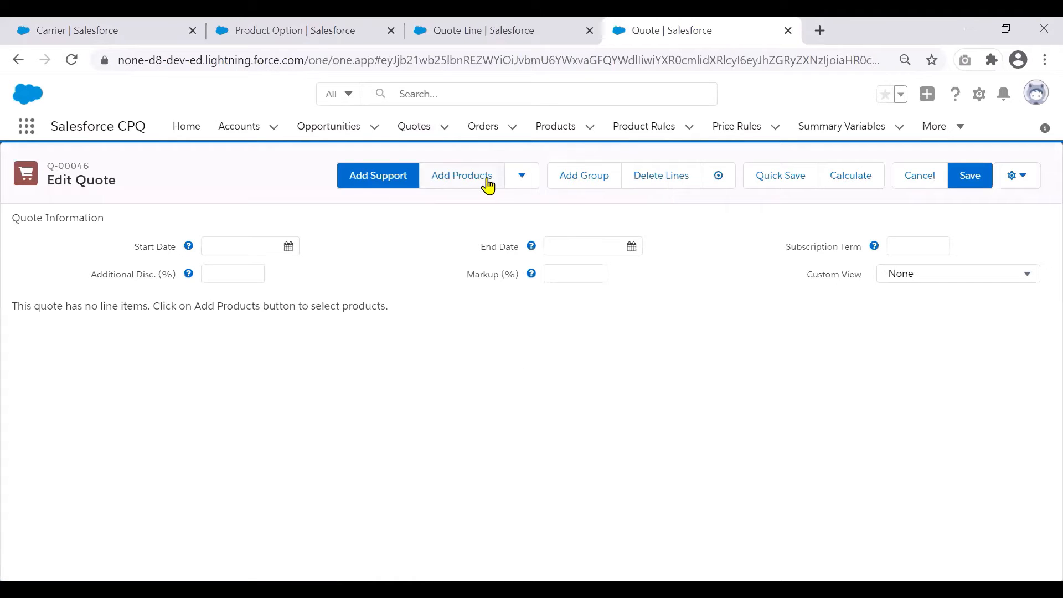
pyautogui.click(487, 182)
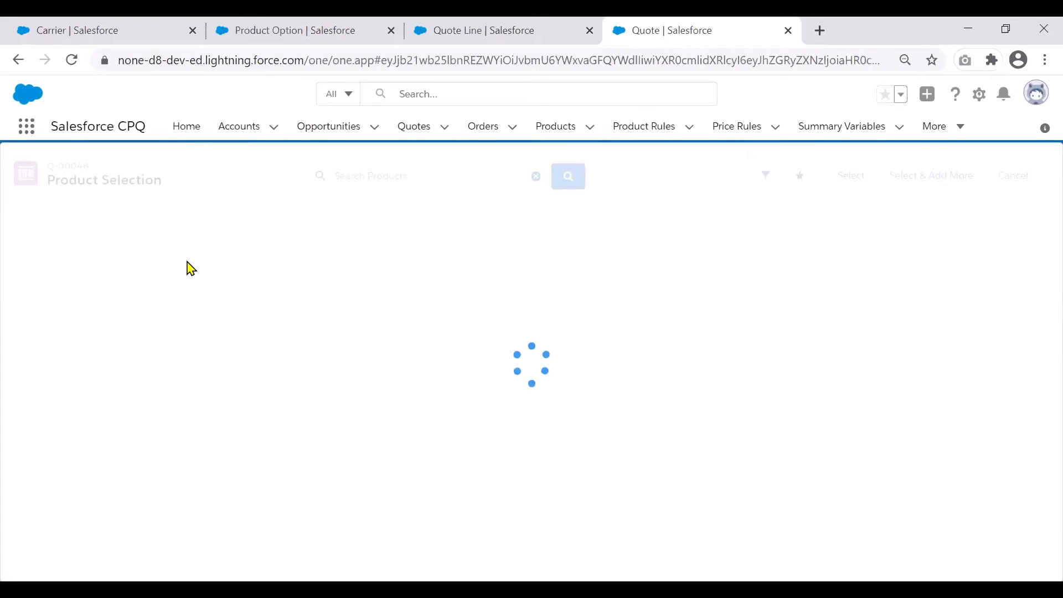
pyautogui.click(11, 244)
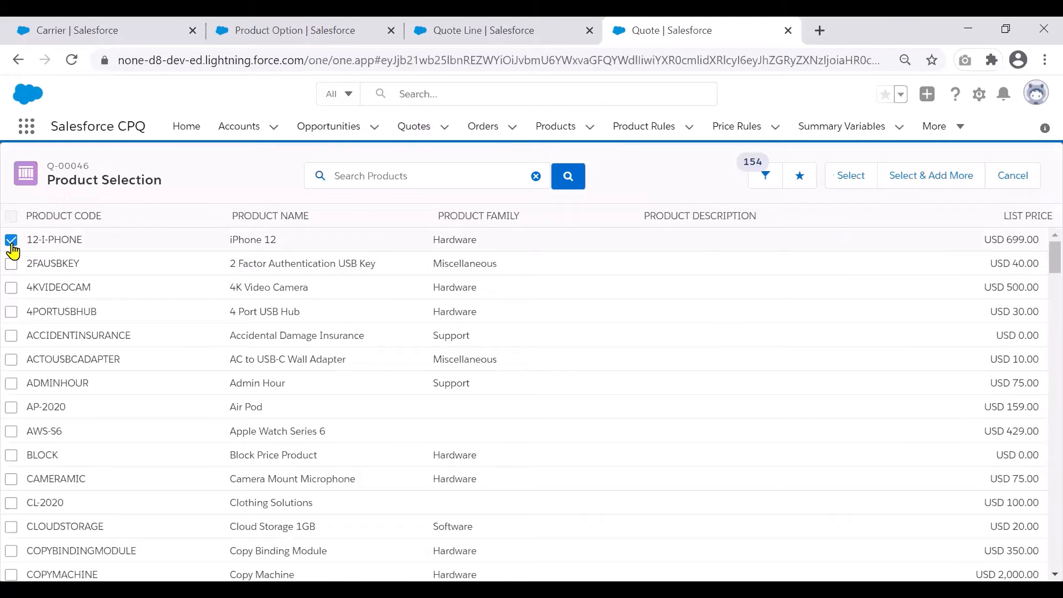
pyautogui.click(852, 178)
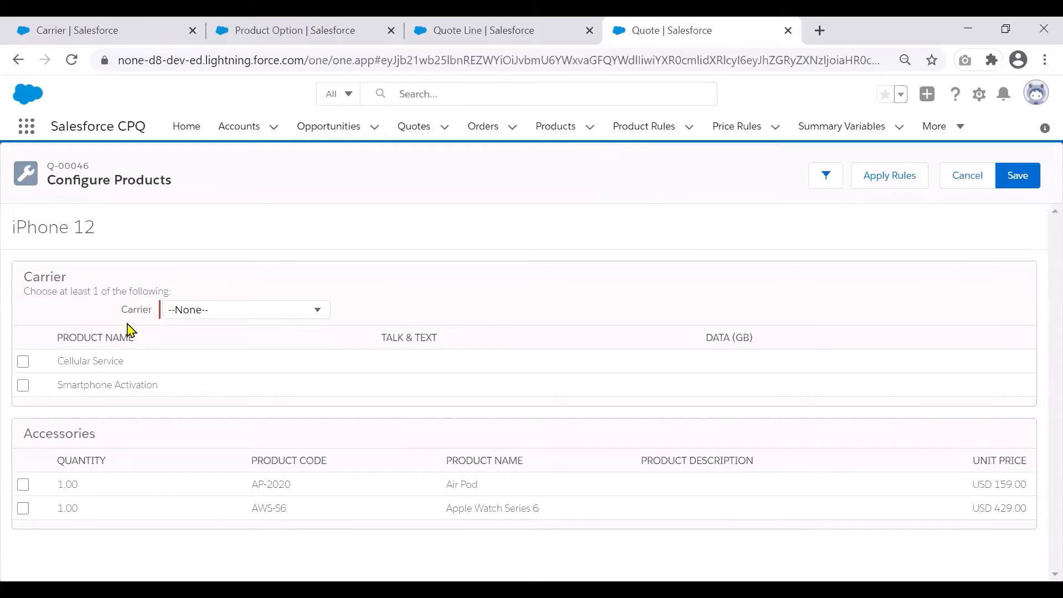
# - Set the Carrier attribute to T-Mobile and try to save the iPhone 12 configuration
pyautogui.moveTo(122, 310); pyautogui.dragTo(159, 310)
pyautogui.click(371, 289)
pyautogui.click(310, 316)
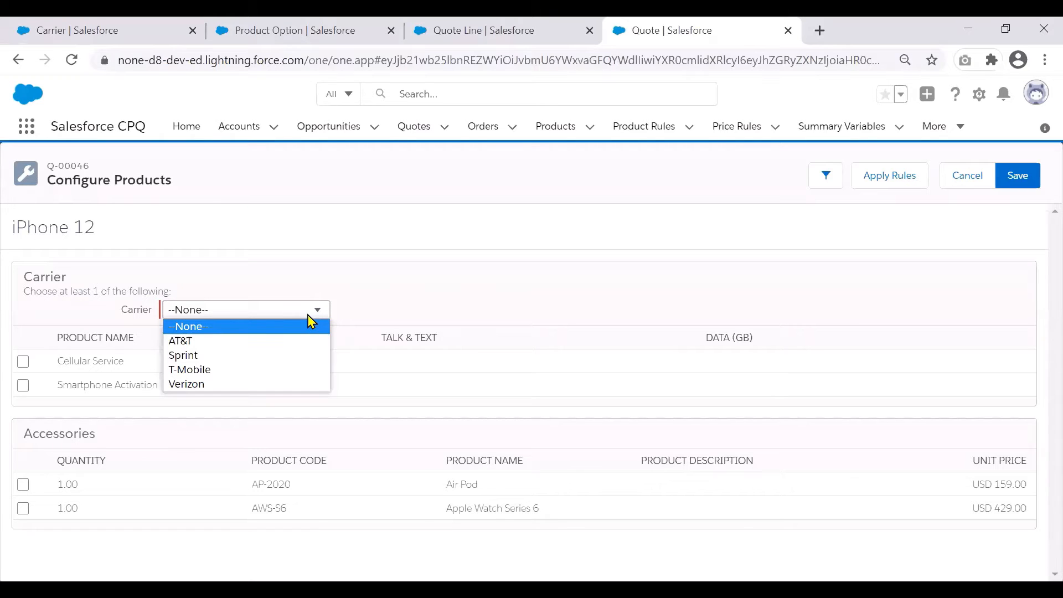
pyautogui.click(309, 380)
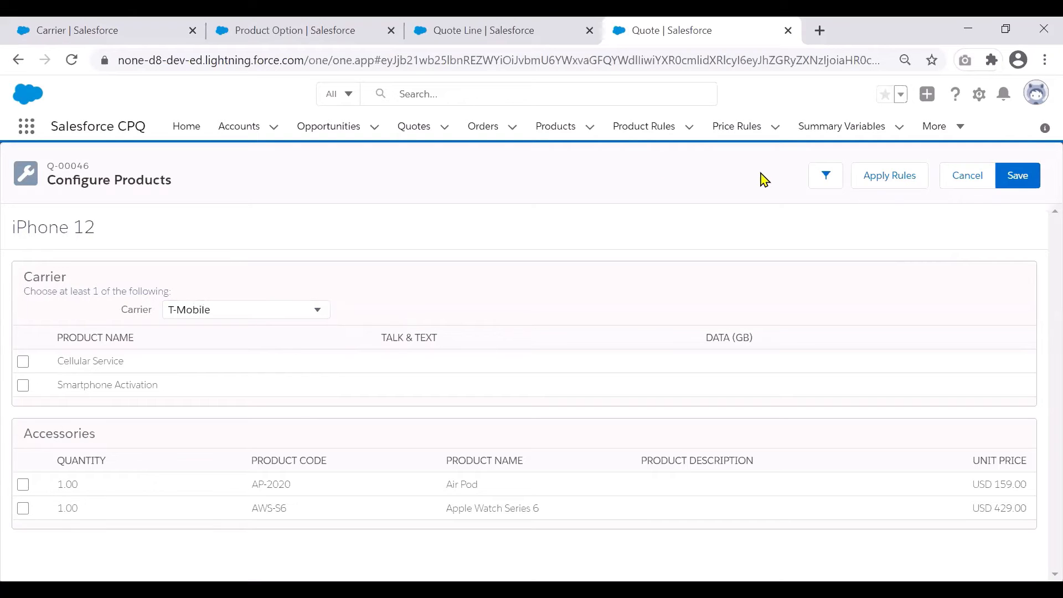
pyautogui.click(1025, 181)
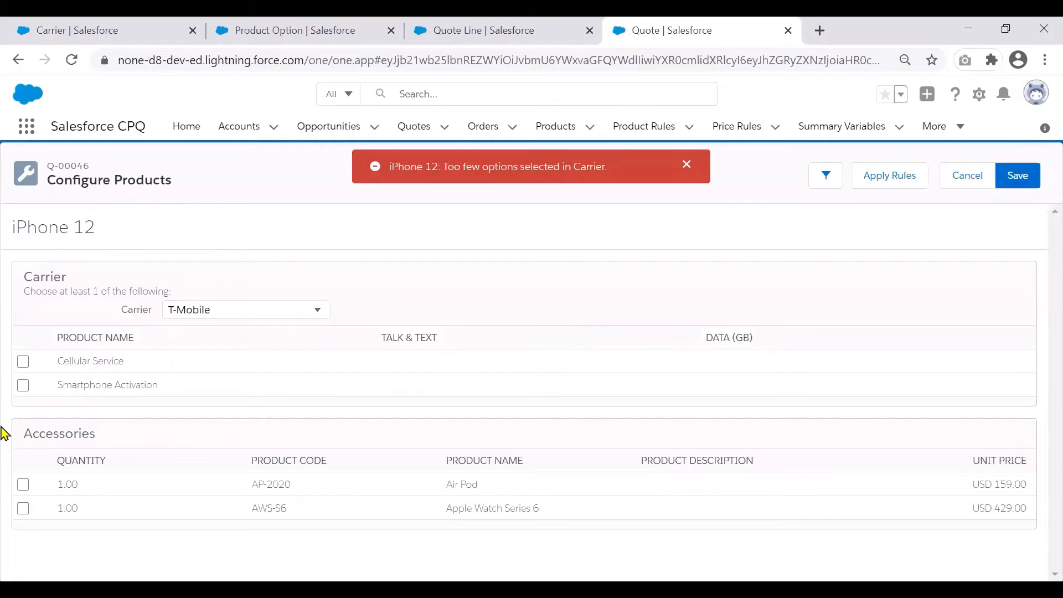
# - Include the Cellular Service option with a Talk & Text and a Data (GB) choice, and save the configured quote
pyautogui.click(23, 364)
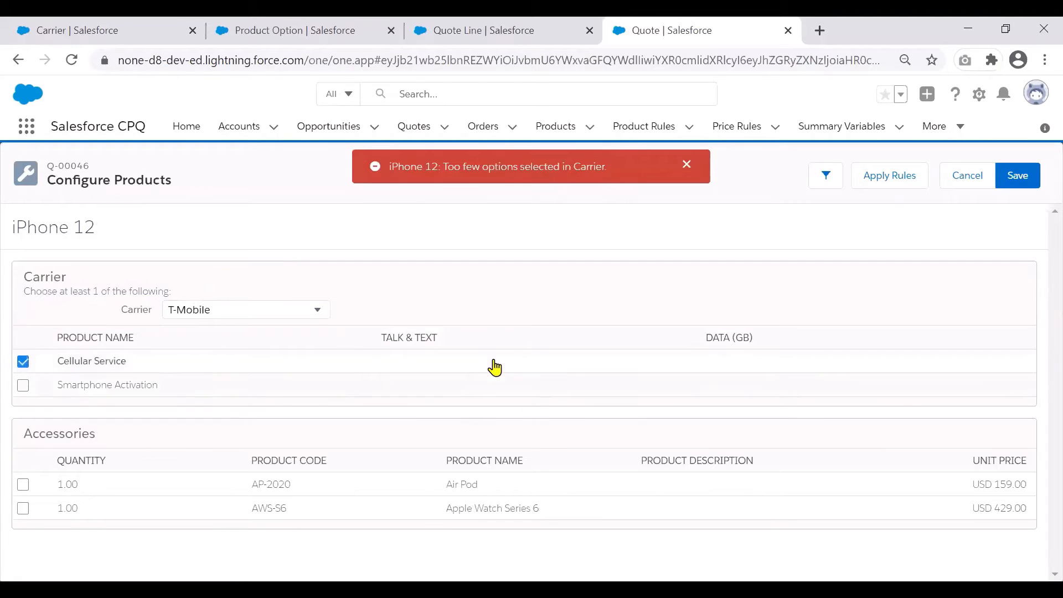
pyautogui.click(386, 367)
pyautogui.click(517, 363)
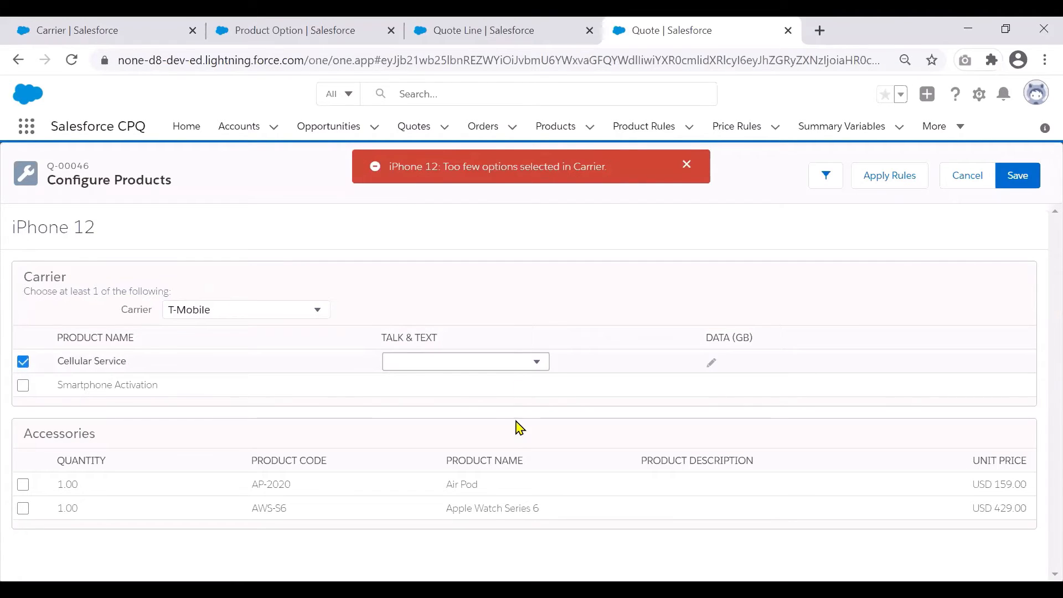
pyautogui.click(518, 433)
pyautogui.click(712, 364)
pyautogui.click(736, 368)
pyautogui.click(742, 431)
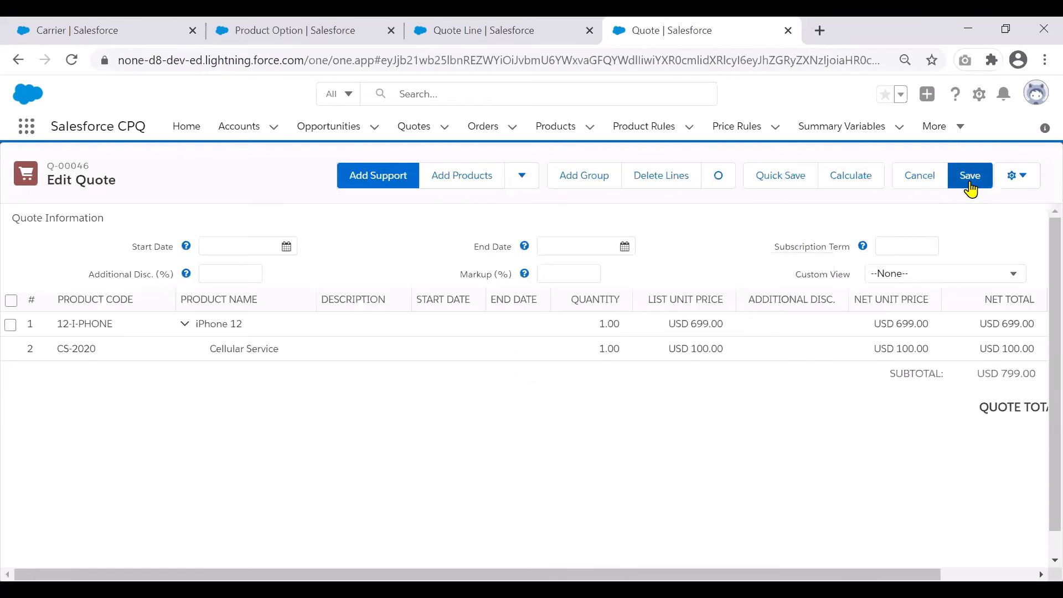
pyautogui.click(970, 176)
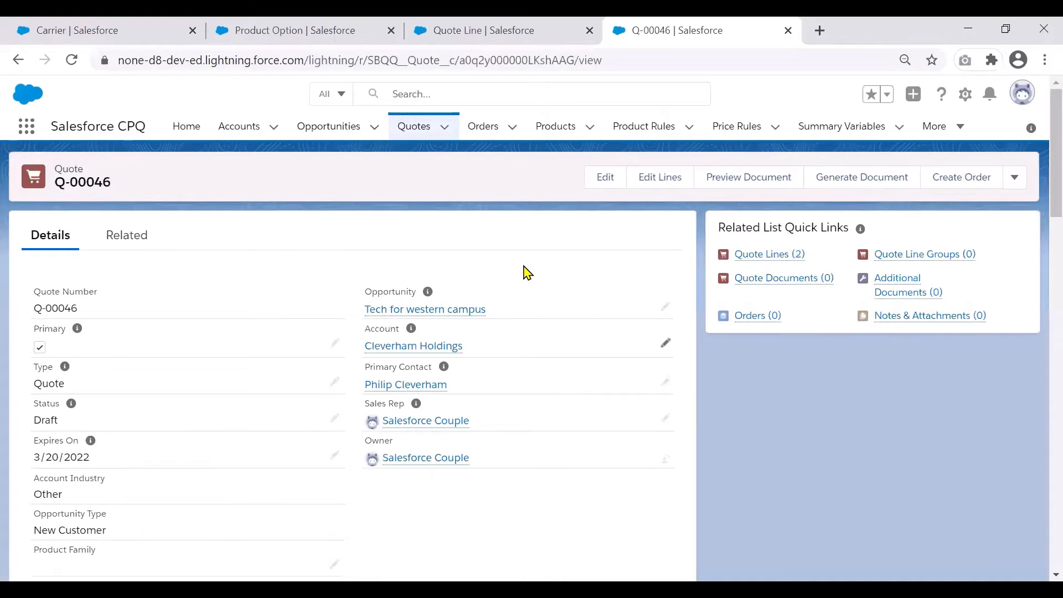
# - Open the saved quote's related quote line for the iPhone 12 and examine its detail fields
pyautogui.click(136, 244)
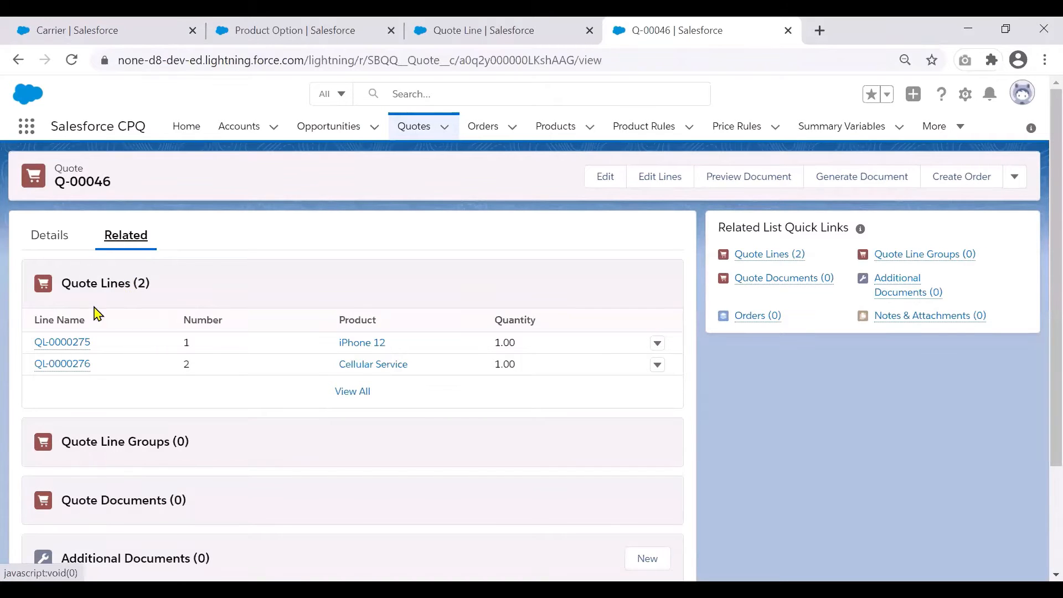
pyautogui.moveTo(78, 348)
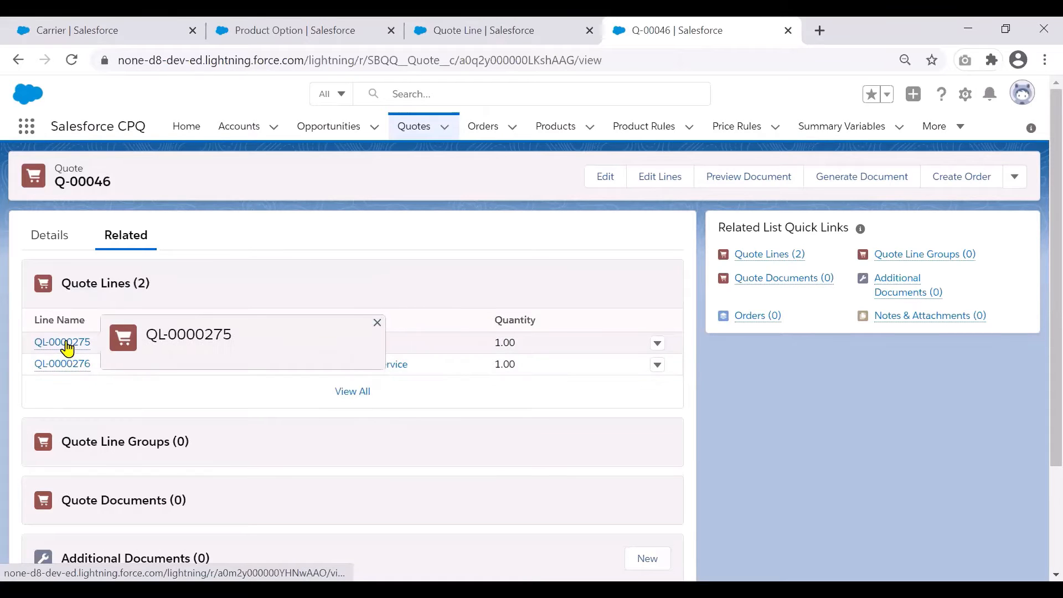
pyautogui.click(67, 345)
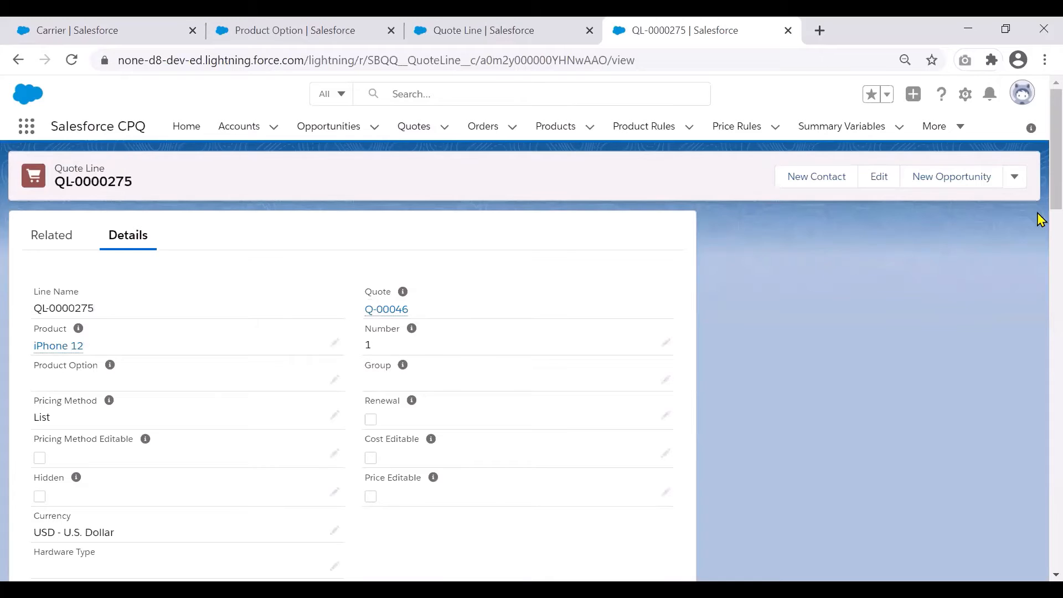
pyautogui.scroll(-2, 1039, 229)
pyautogui.scroll(-1, 1039, 239)
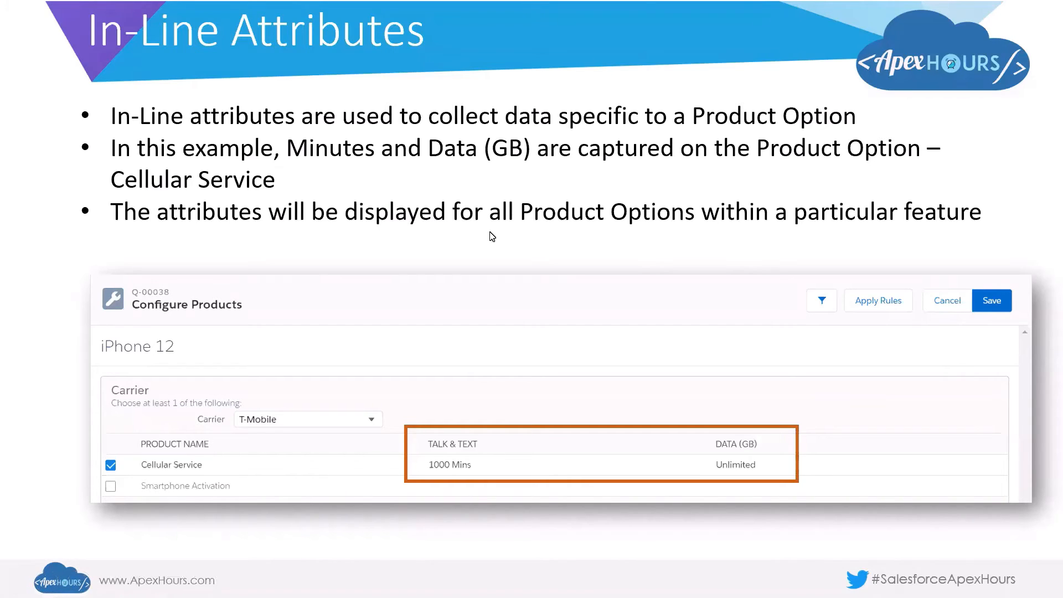
# - Switch from the slides to Salesforce and search the Product Option fields for Talk and for Data
pyautogui.hotkey('alt', 'Tab')
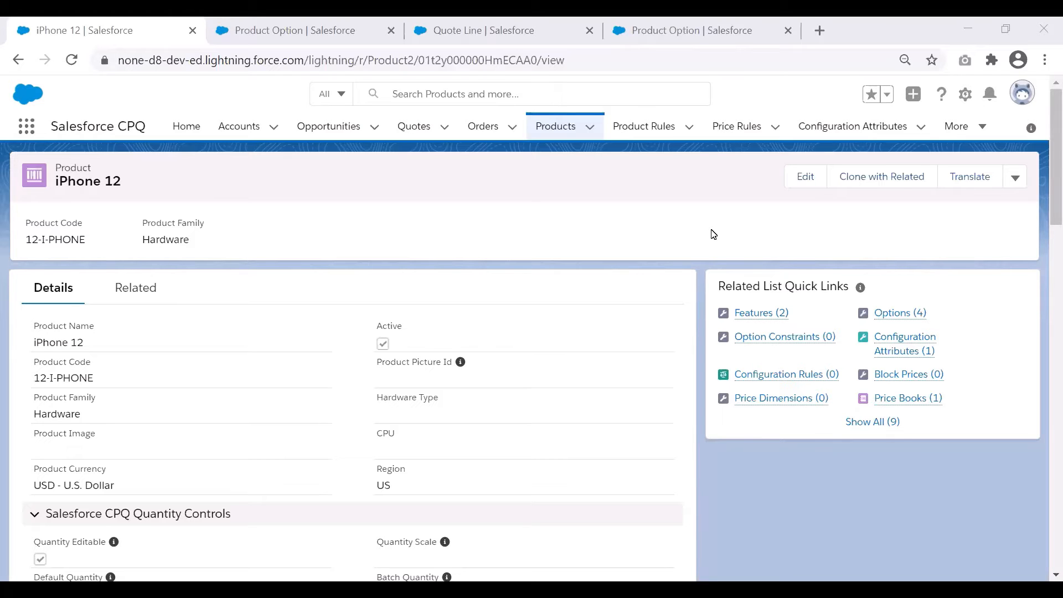
pyautogui.click(326, 21)
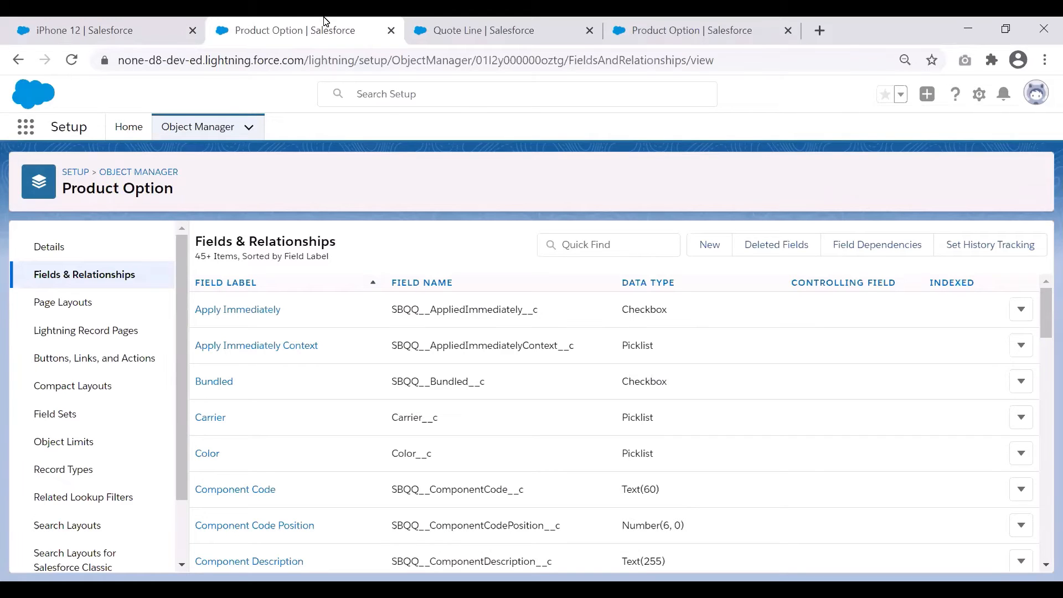
pyautogui.click(601, 250)
pyautogui.write('Talk')
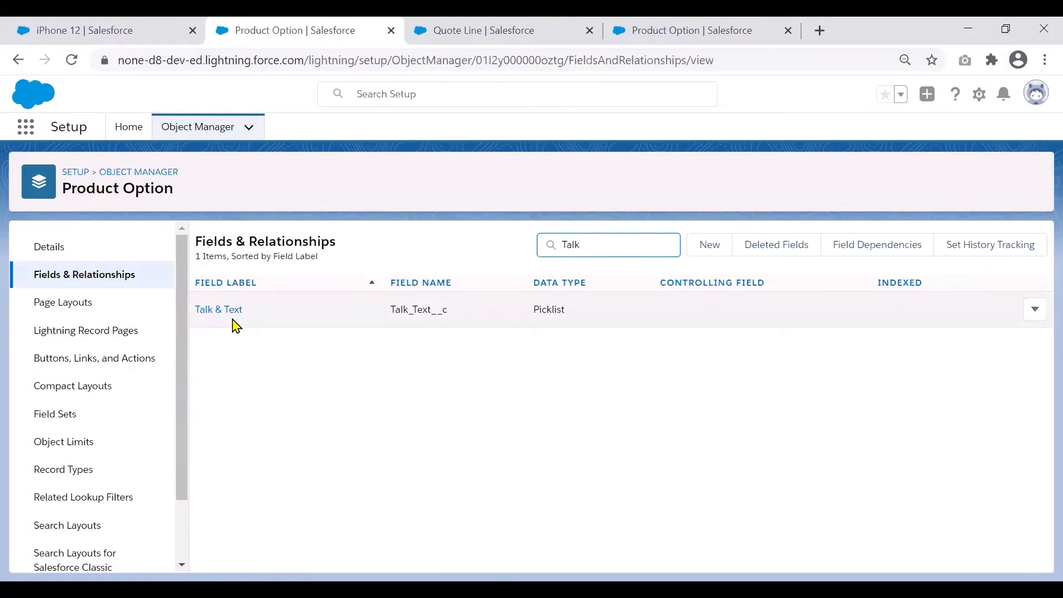
pyautogui.doubleClick(574, 242)
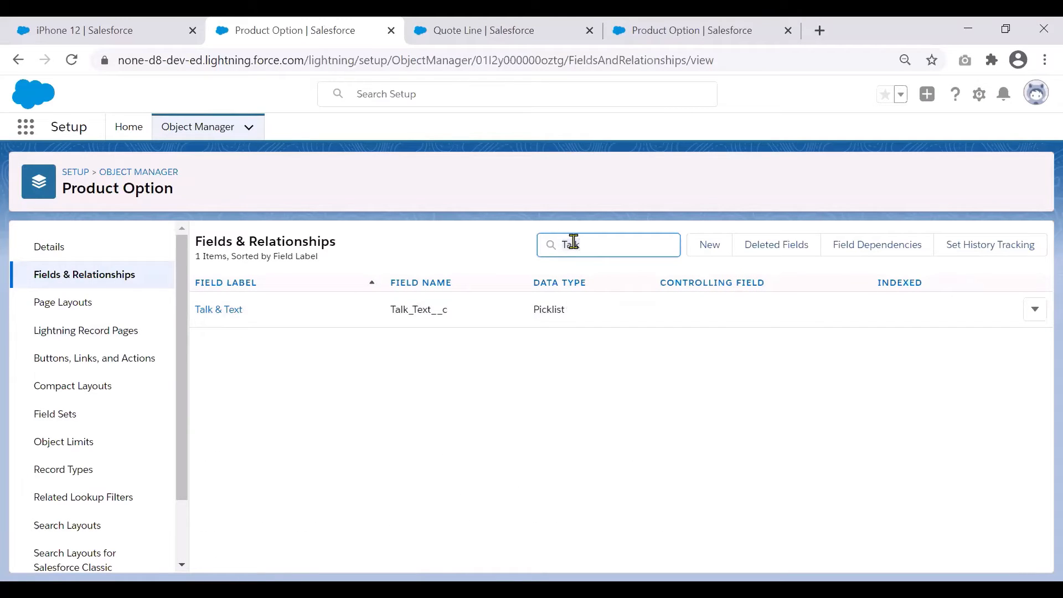
pyautogui.write('Data')
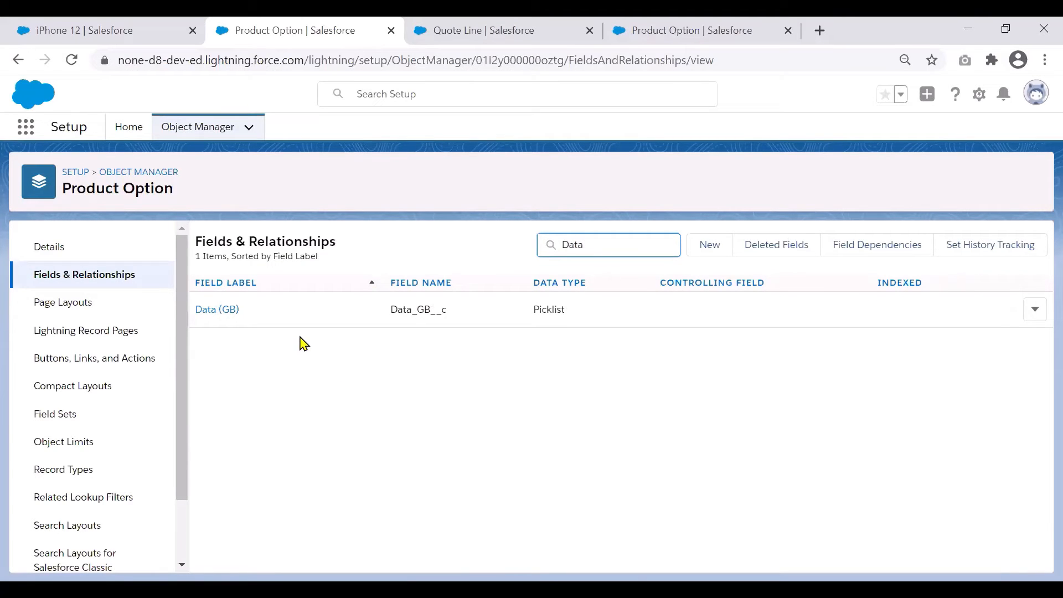
# - Search the Quote Line object's fields for the matching Data and Talk fields
pyautogui.click(510, 31)
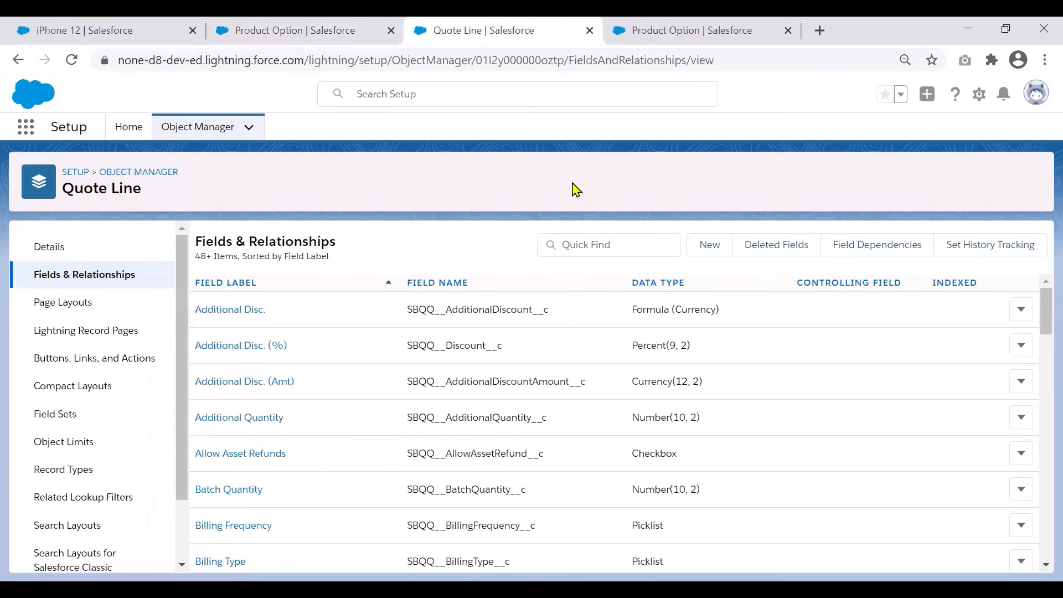
pyautogui.click(586, 242)
pyautogui.write('Data')
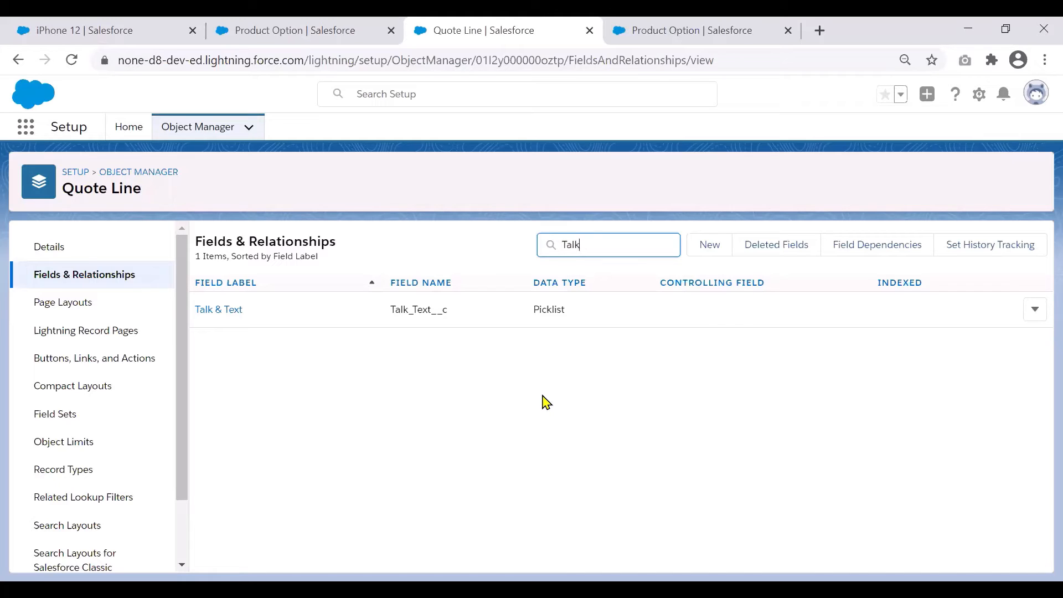
# - Open the Cellular field set of the Product Option object to examine which fields it includes
pyautogui.click(732, 28)
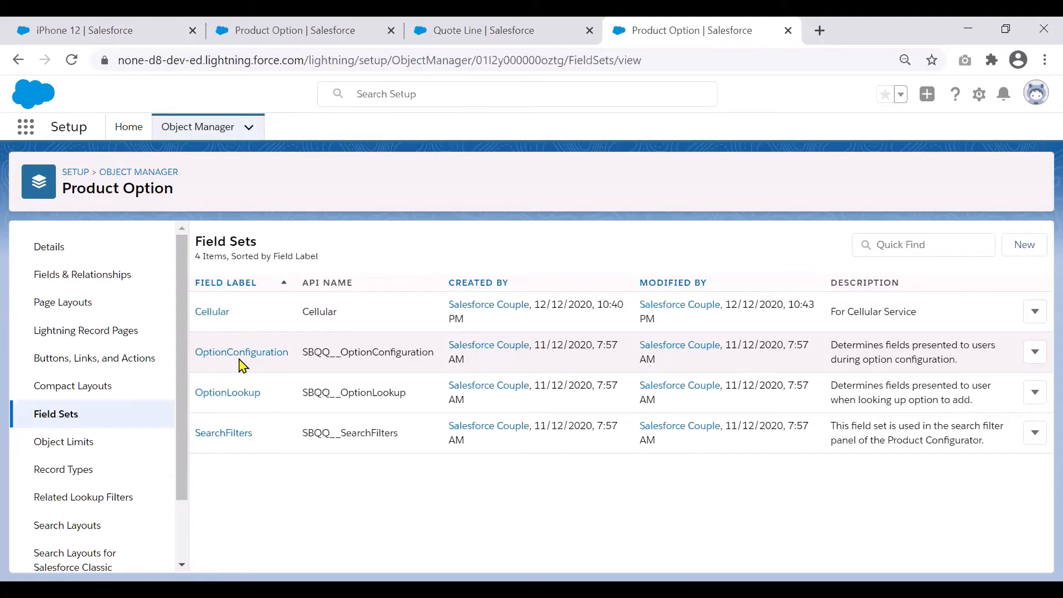
pyautogui.click(215, 311)
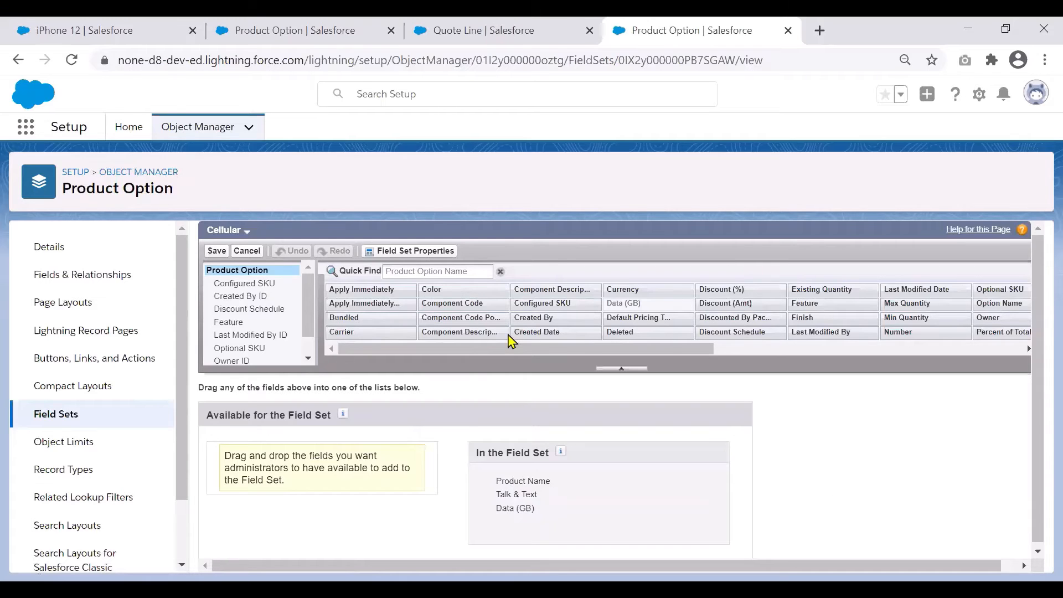
# - Open the Carrier feature of the iPhone 12 product and examine its Configuration Field Set
pyautogui.click(112, 39)
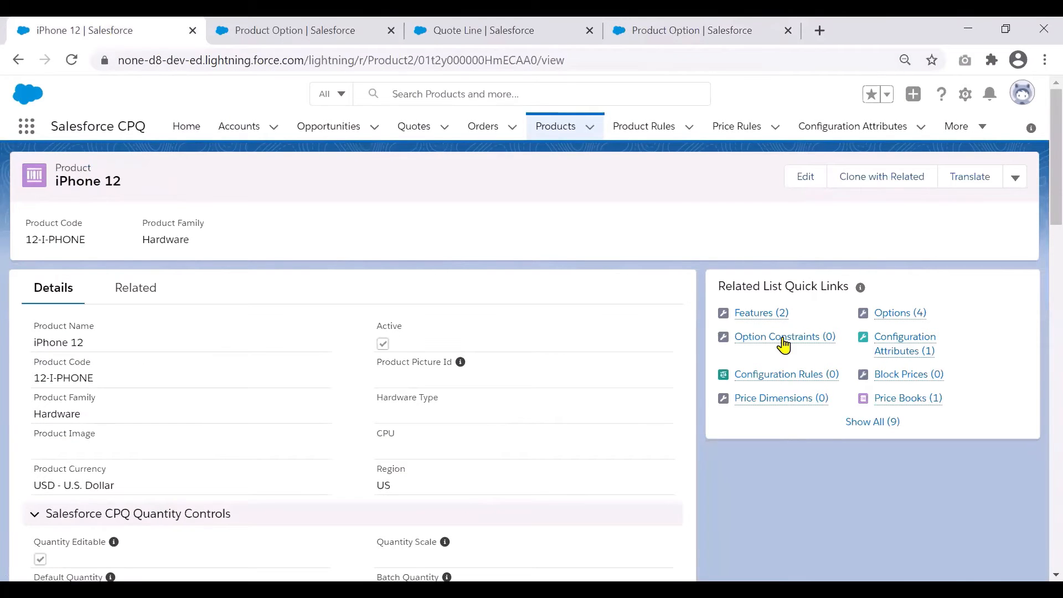
pyautogui.click(759, 319)
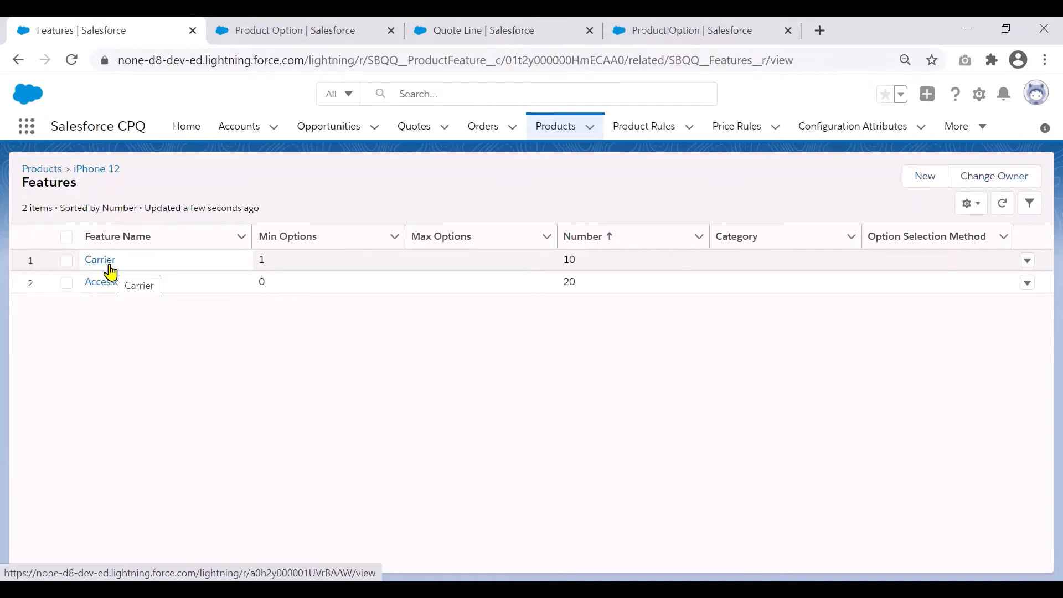
pyautogui.click(110, 267)
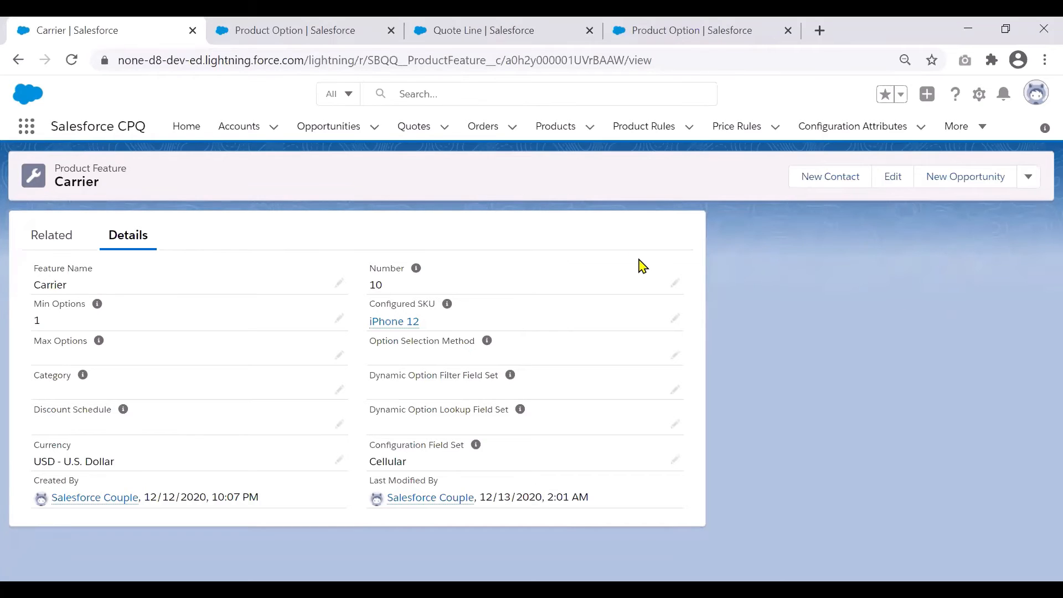
# - Open the quote for the Printer for Back Office opportunity and start editing its lines
pyautogui.click(414, 127)
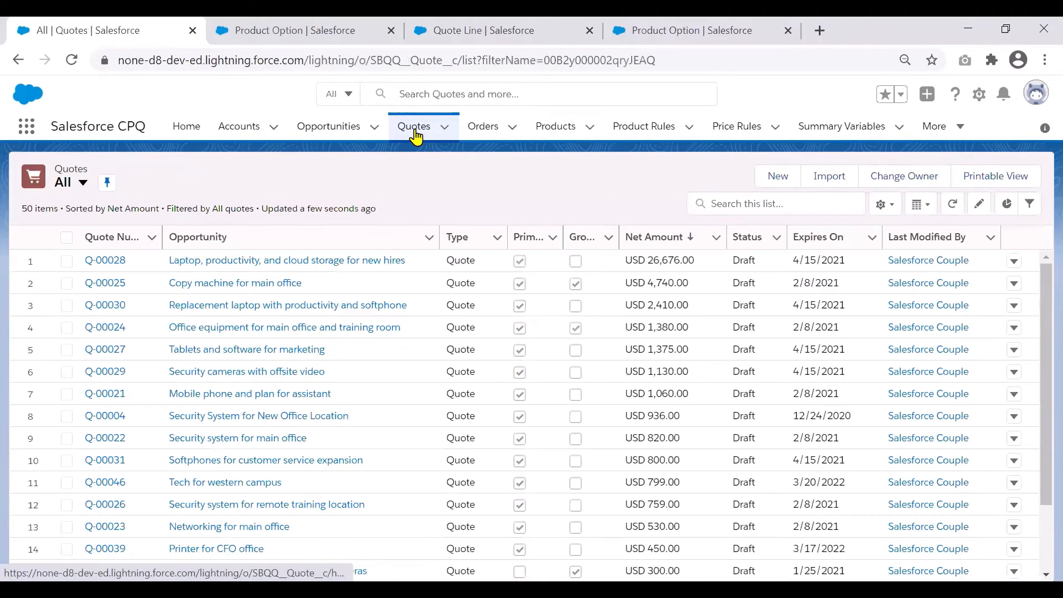
pyautogui.scroll(-3, 1041, 534)
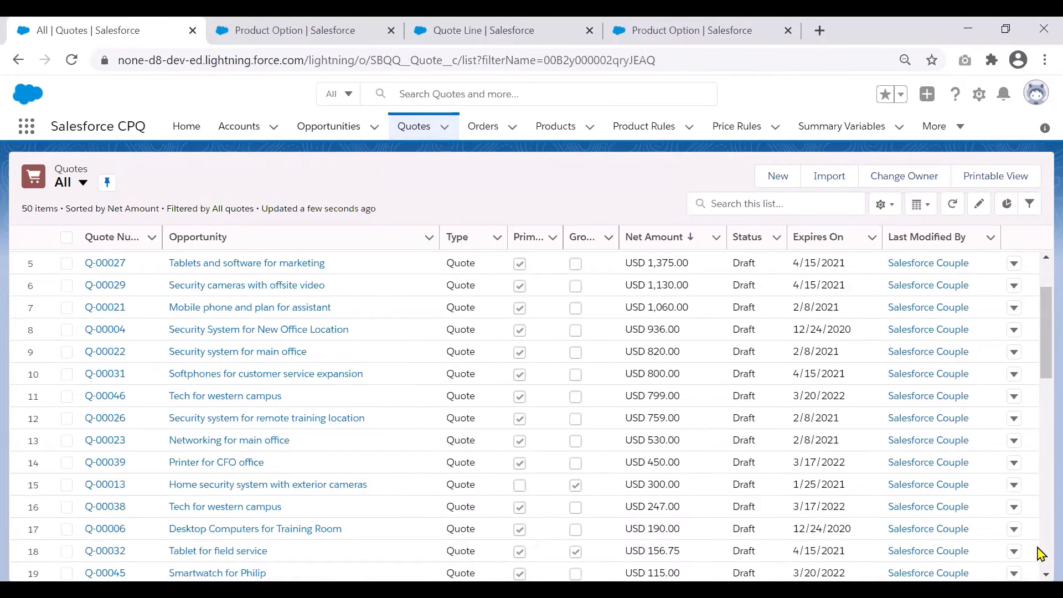
pyautogui.scroll(-5, 1040, 554)
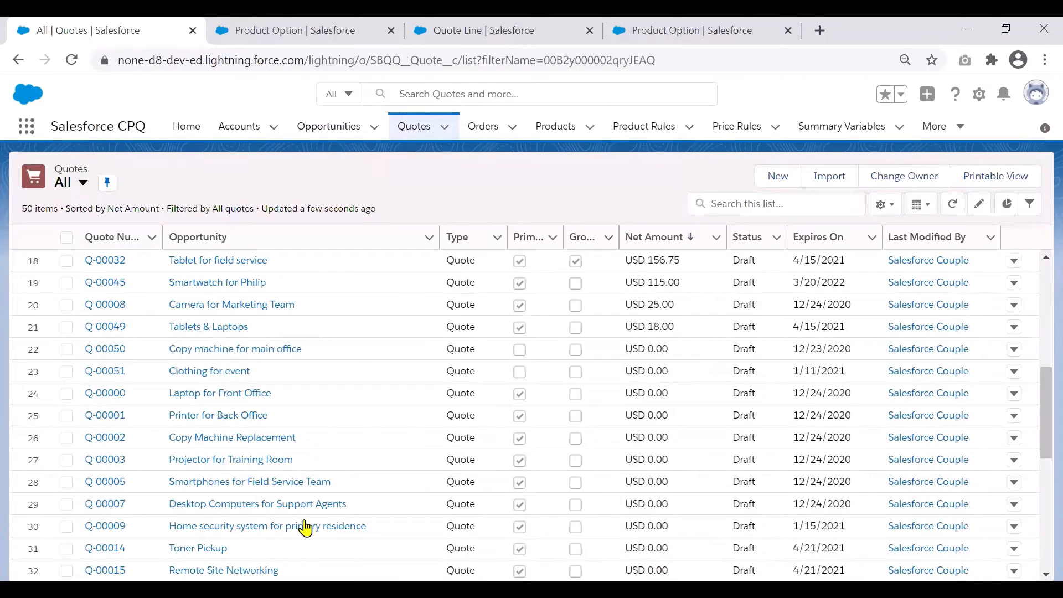
pyautogui.click(106, 417)
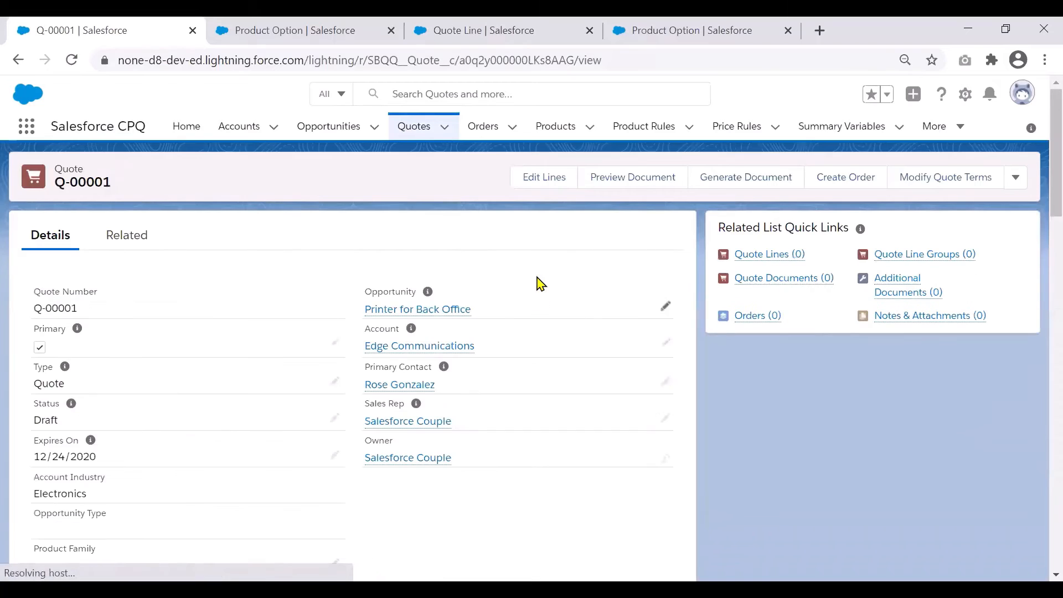
pyautogui.click(657, 181)
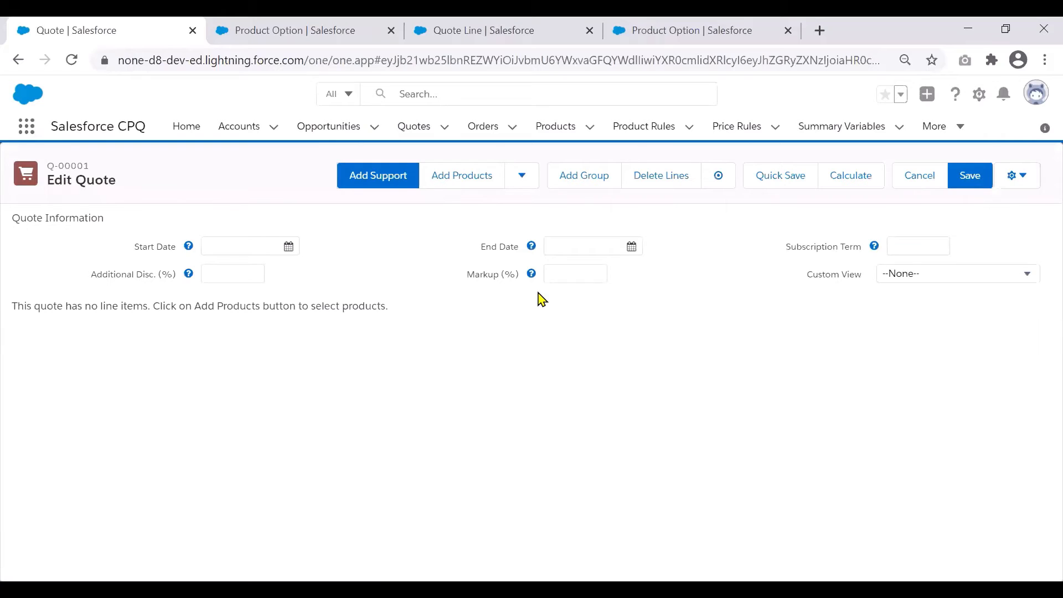
# - Add the iPhone 12 product to the quote and bring up its bundle configuration
pyautogui.click(466, 178)
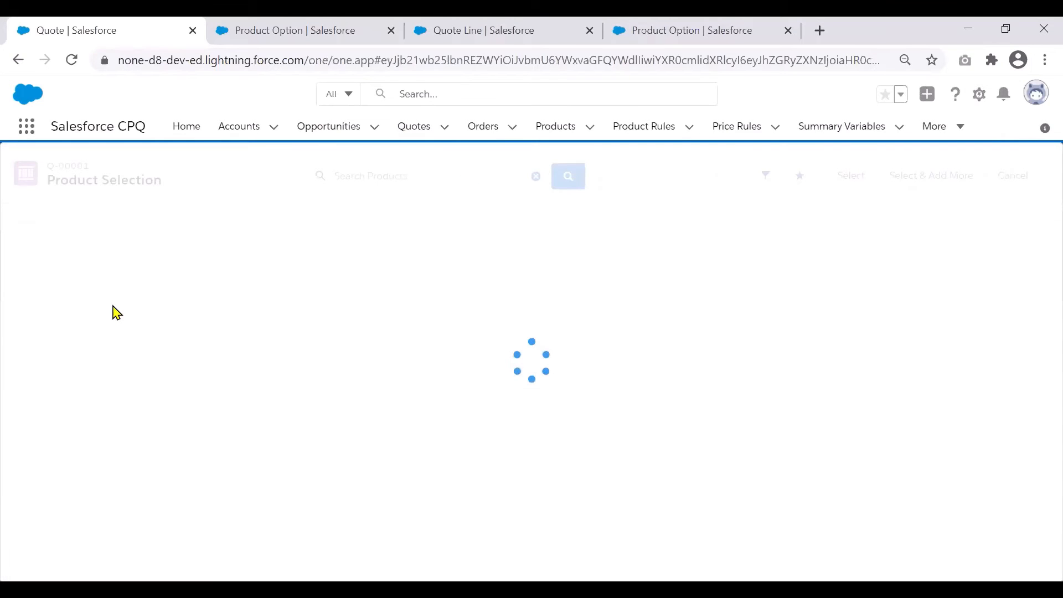
pyautogui.click(12, 240)
pyautogui.click(851, 176)
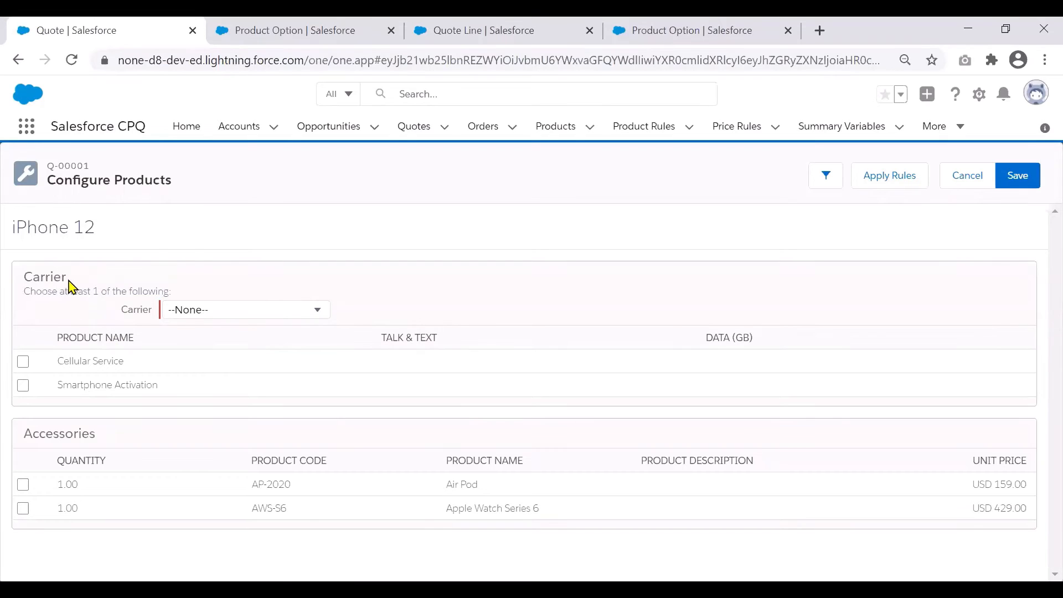
# - Examine the Carrier feature's Product Name, Talk & Text and Data (GB) columns in the iPhone 12 configuration
pyautogui.moveTo(66, 277); pyautogui.dragTo(25, 278)
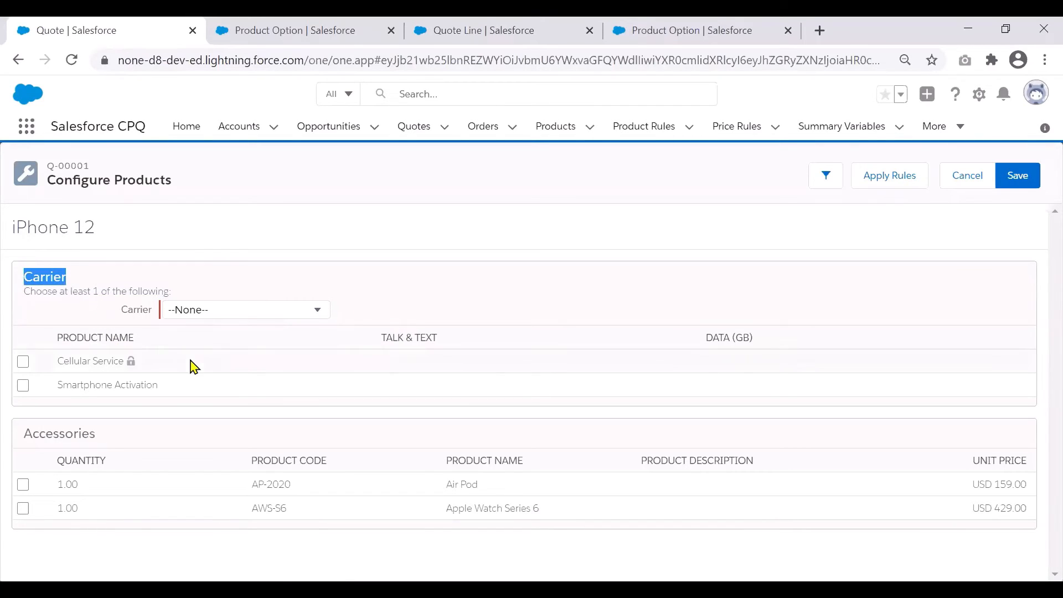
pyautogui.tripleClick(101, 343)
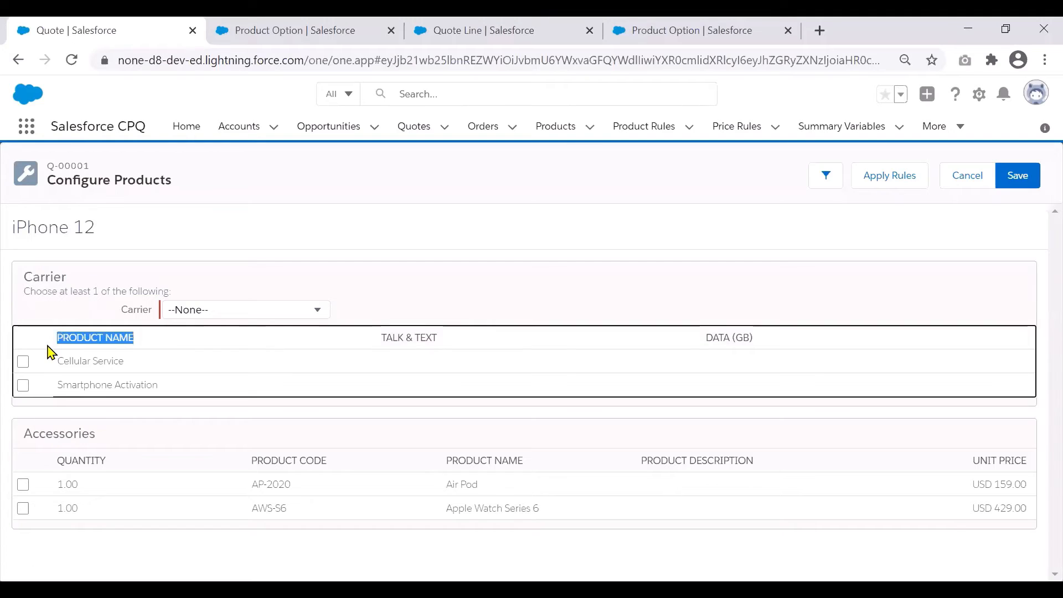
pyautogui.moveTo(397, 338); pyautogui.dragTo(439, 339)
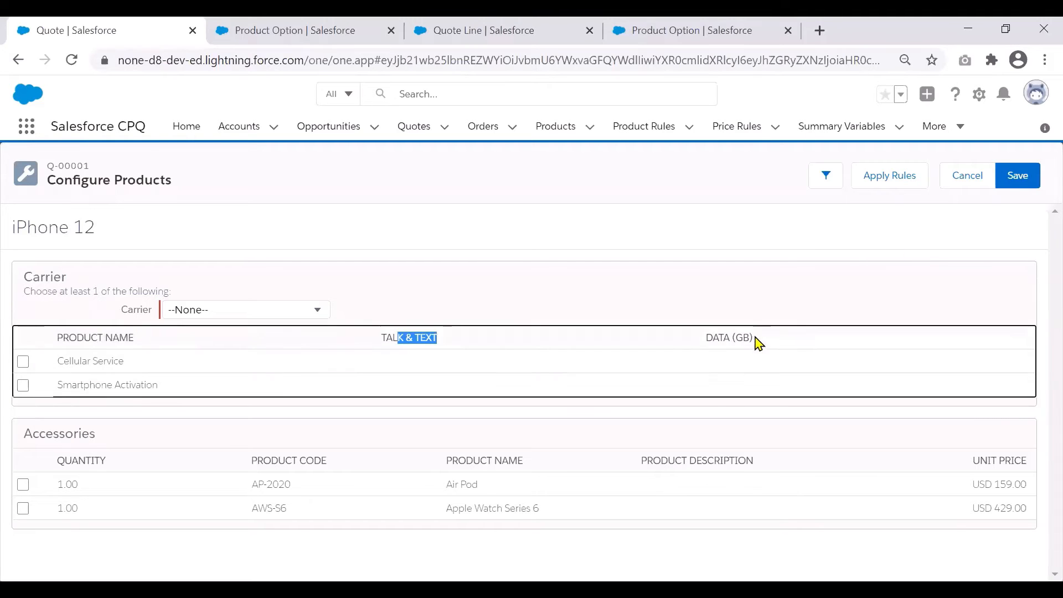
pyautogui.moveTo(759, 343); pyautogui.dragTo(702, 339)
pyautogui.click(681, 318)
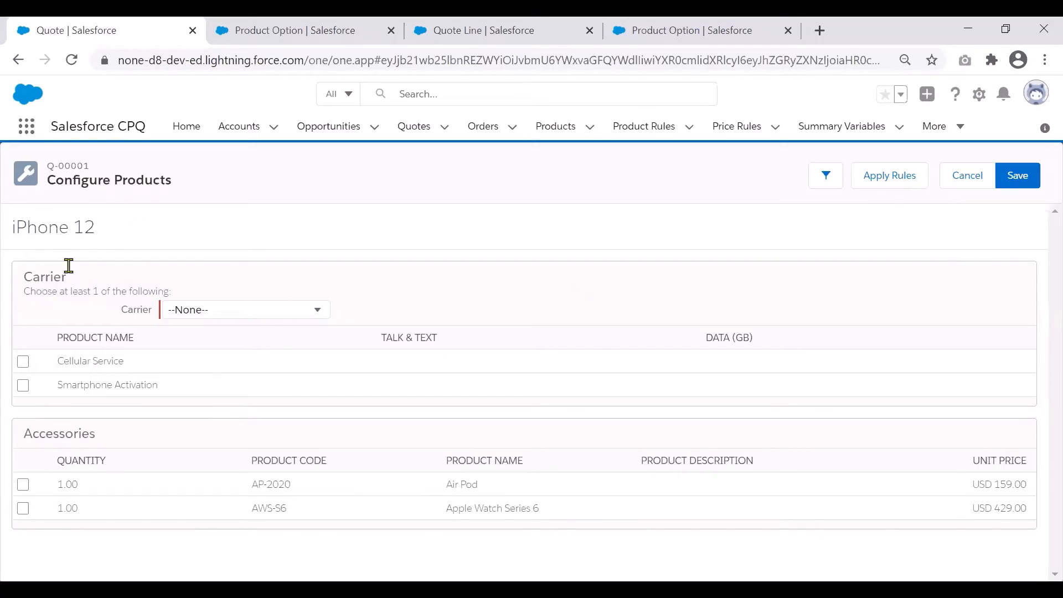
# - Select the Cellular Service option and set its Talk & Text to 1000 Mins and its Data (GB) to Unlimited
pyautogui.click(23, 362)
pyautogui.click(386, 363)
pyautogui.click(399, 365)
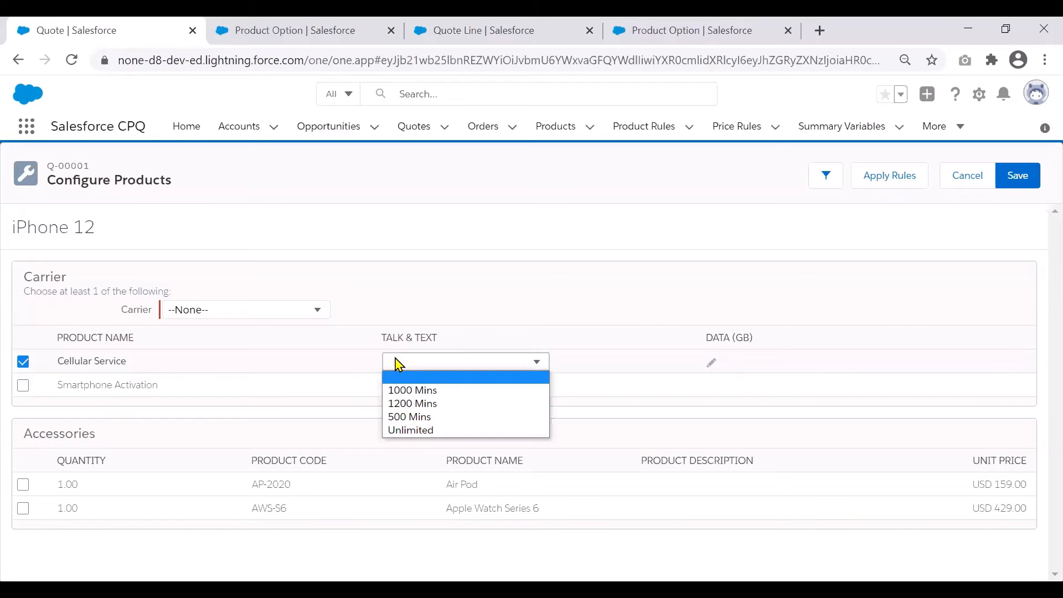
pyautogui.click(412, 394)
pyautogui.click(712, 366)
pyautogui.click(715, 369)
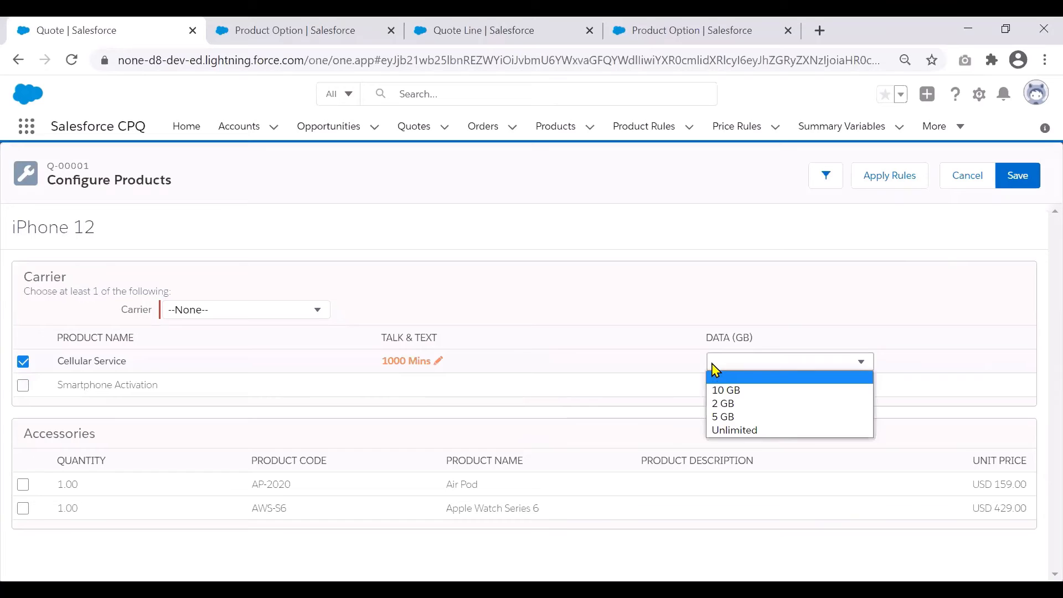
pyautogui.click(739, 431)
pyautogui.click(653, 270)
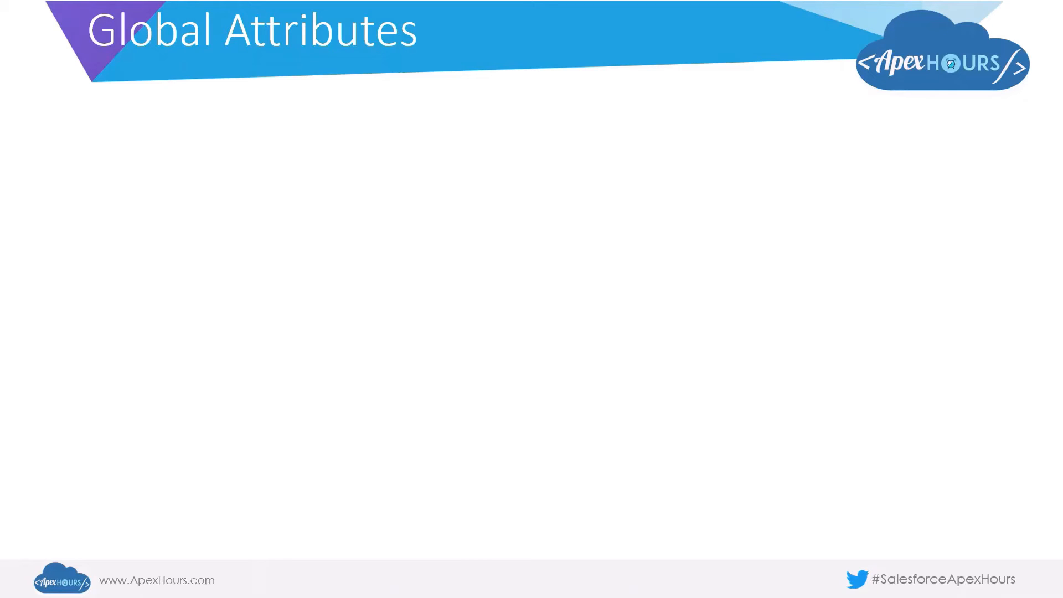
pyautogui.press('Right')
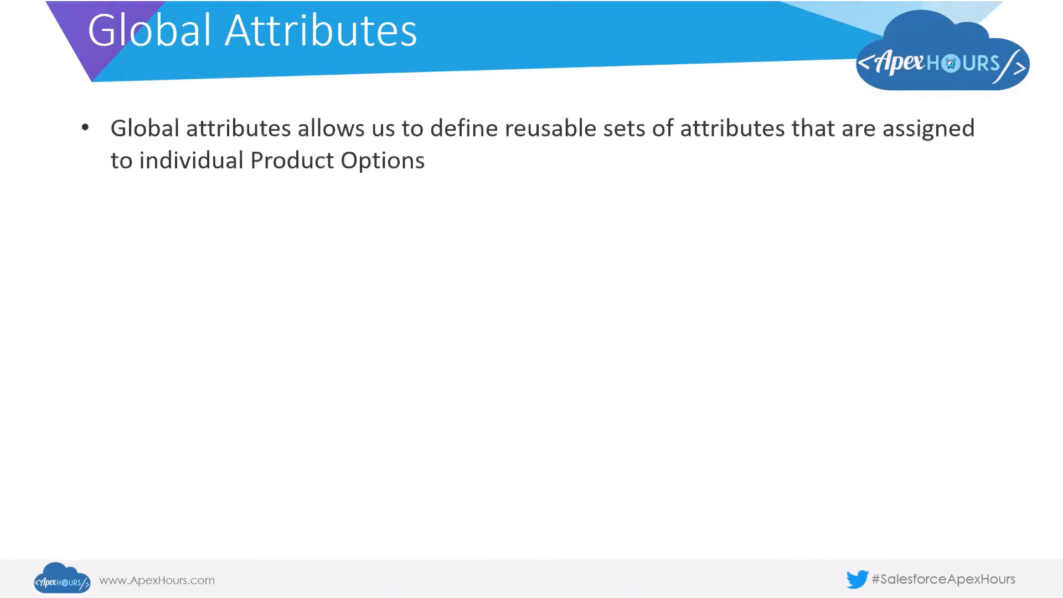
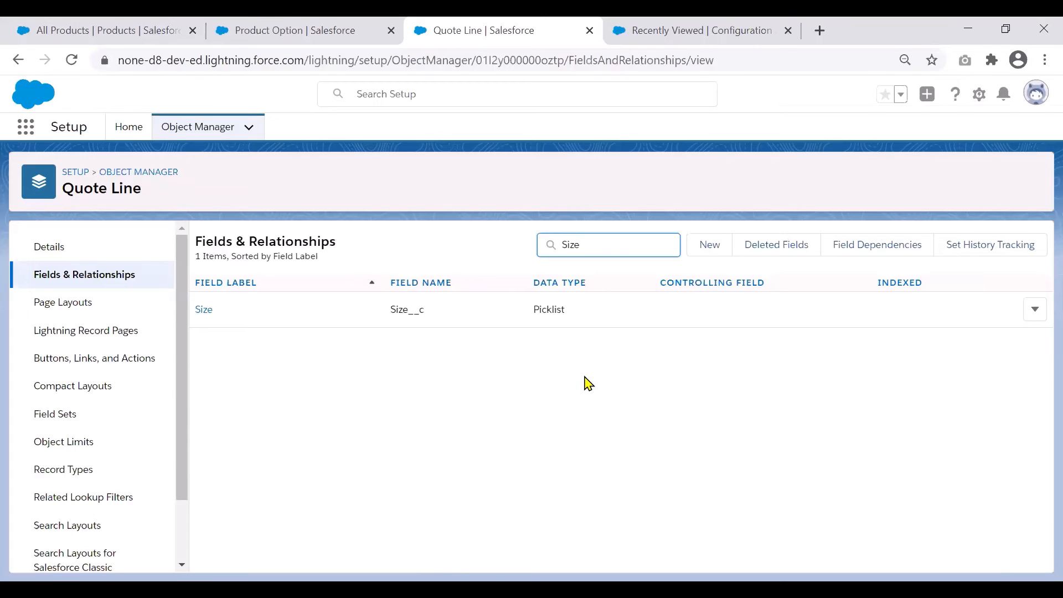
# - Review the record types offered for a new configuration attribute, including Global Attribute, and leave without creating one
pyautogui.click(721, 24)
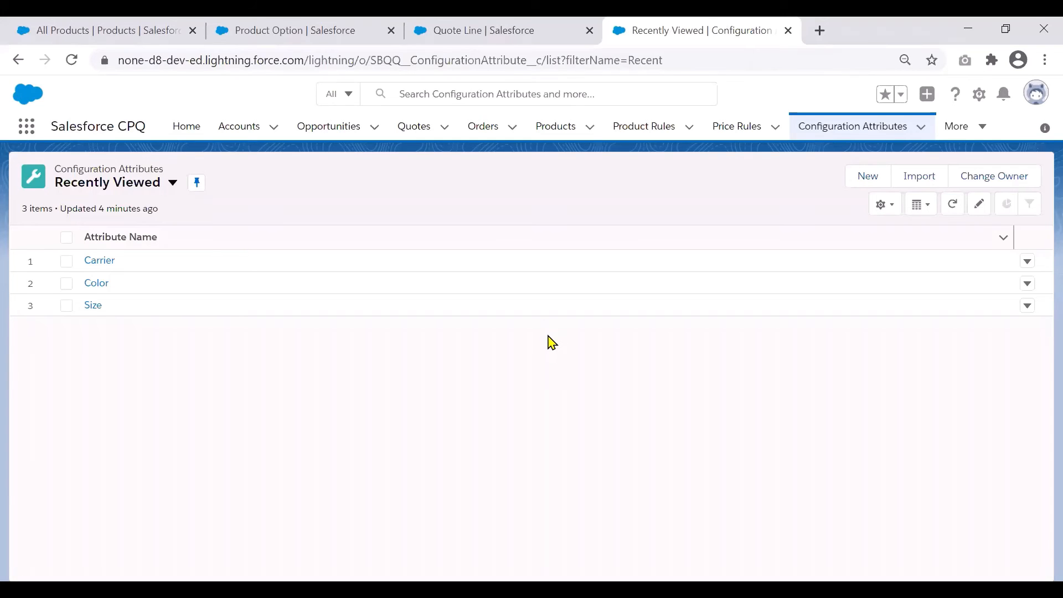
pyautogui.click(861, 184)
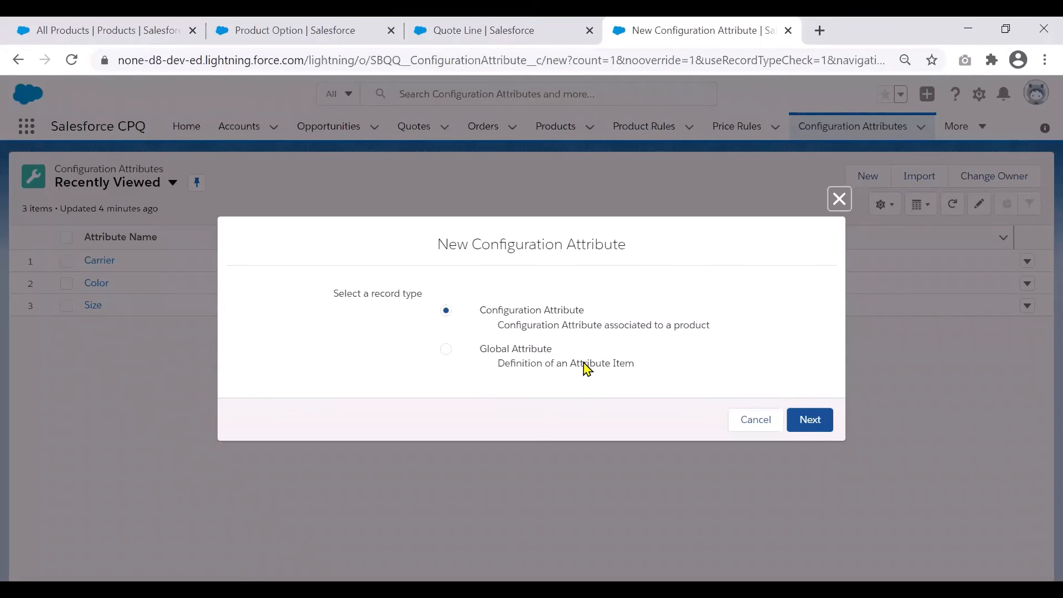
pyautogui.click(521, 360)
pyautogui.click(757, 420)
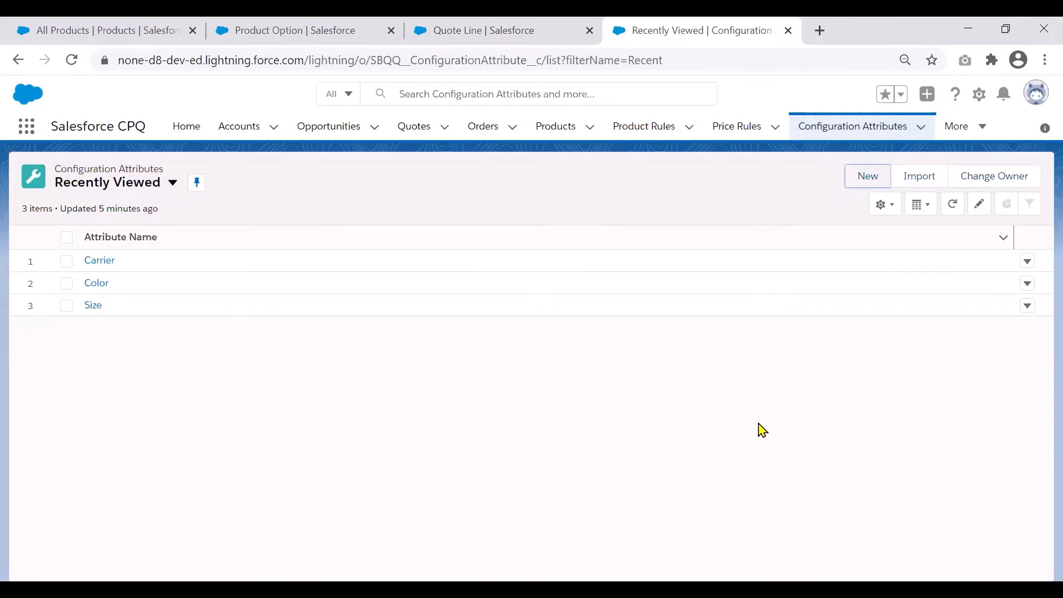
# - Examine the Target Field choices of the Color global attribute and discard the edit
pyautogui.click(96, 286)
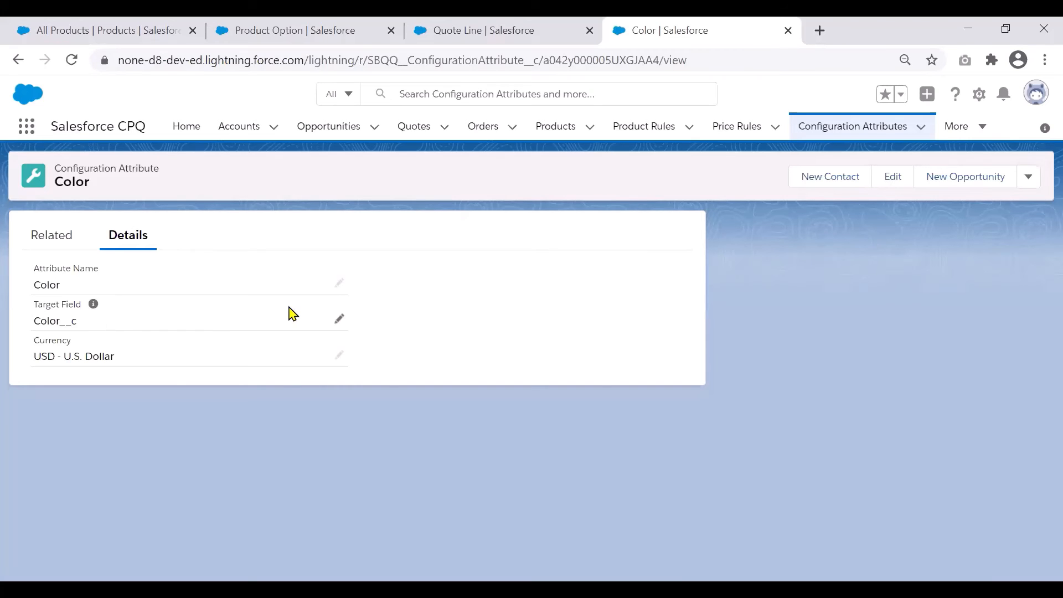
pyautogui.click(340, 320)
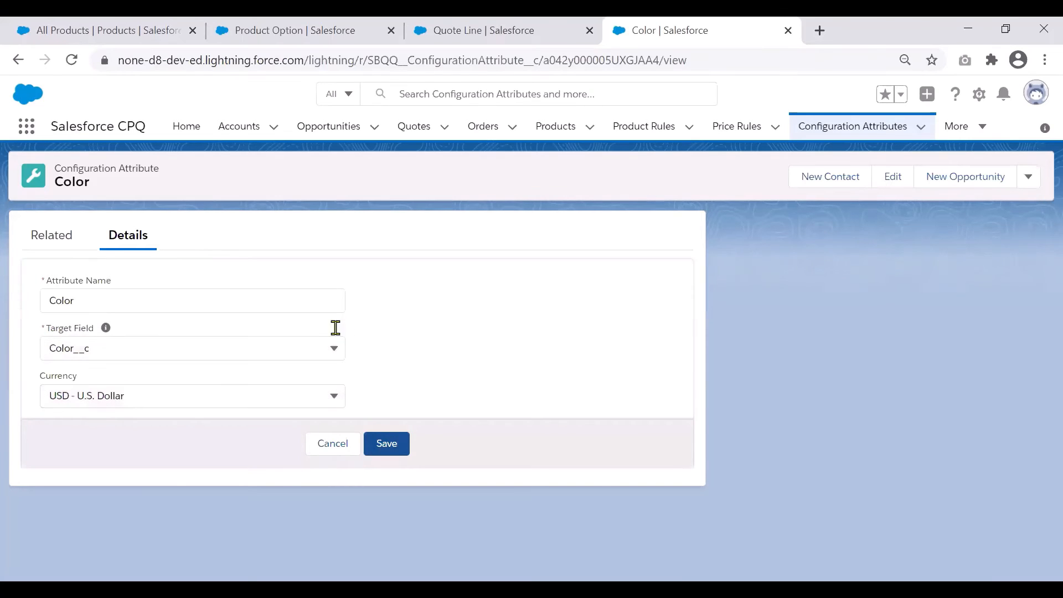
pyautogui.click(325, 346)
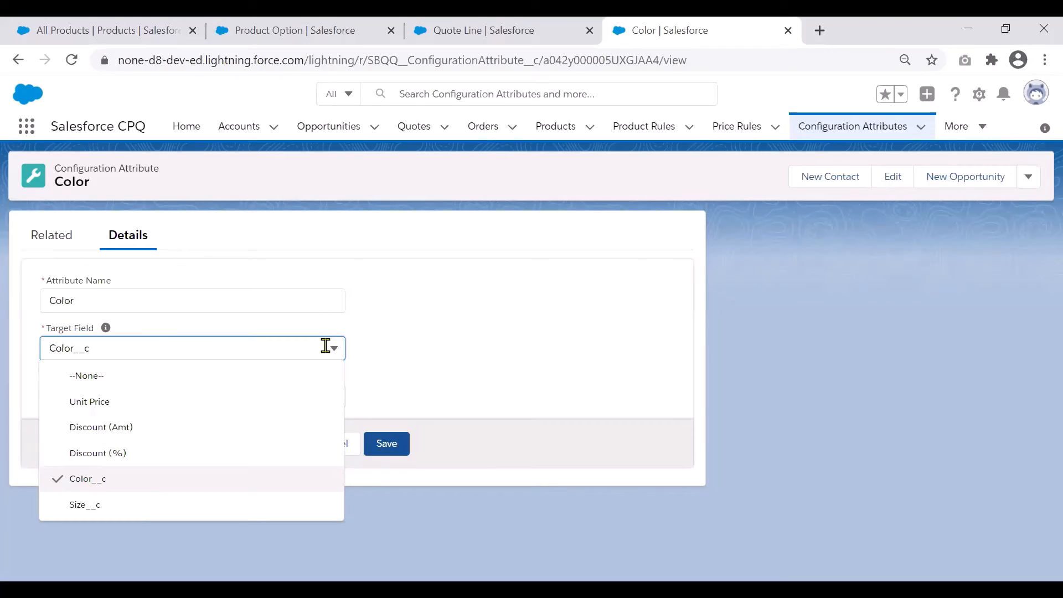
pyautogui.click(435, 335)
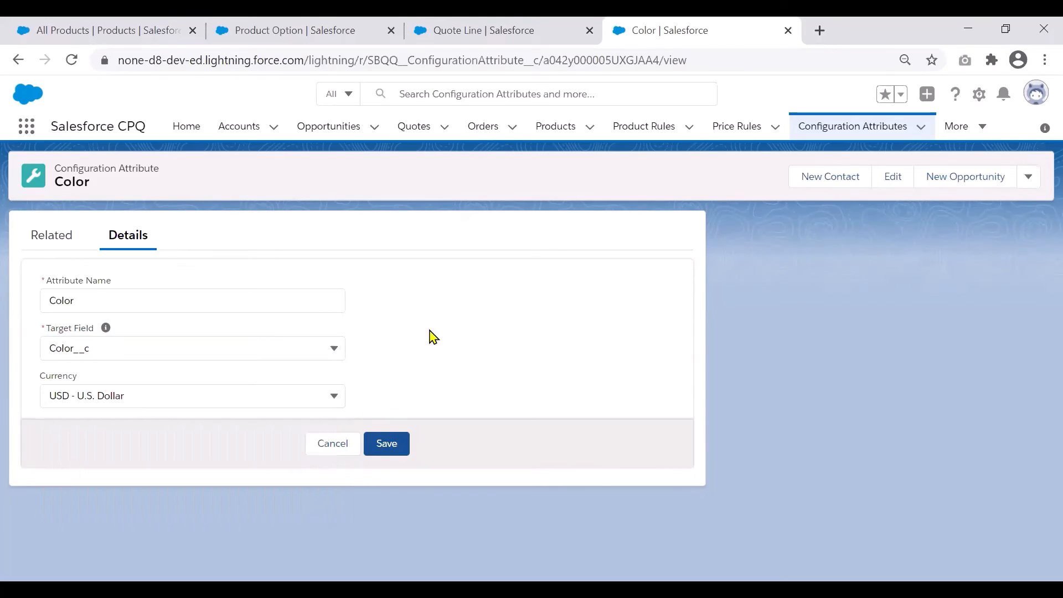
pyautogui.click(345, 446)
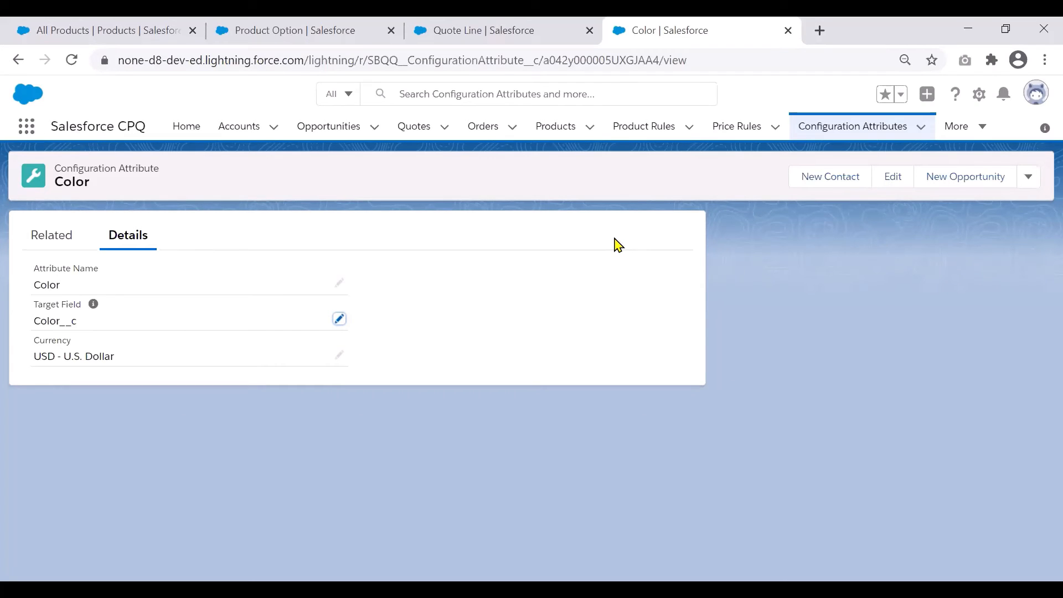
# - Find the Attribute Sets object and show the related records of the Clothing Attributes Set
pyautogui.click(25, 129)
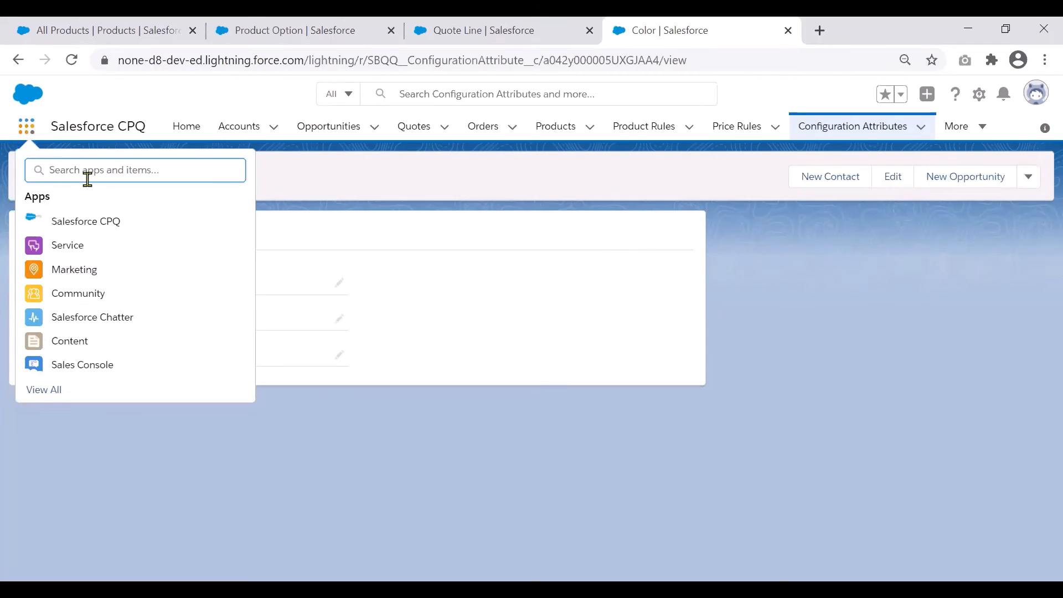
pyautogui.write('Attrib')
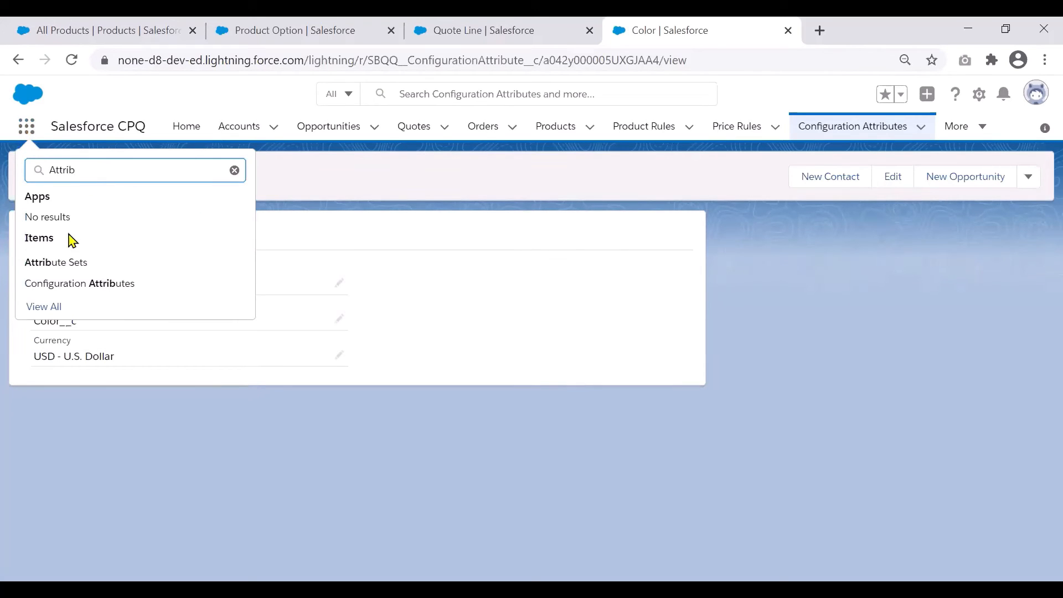
pyautogui.click(66, 265)
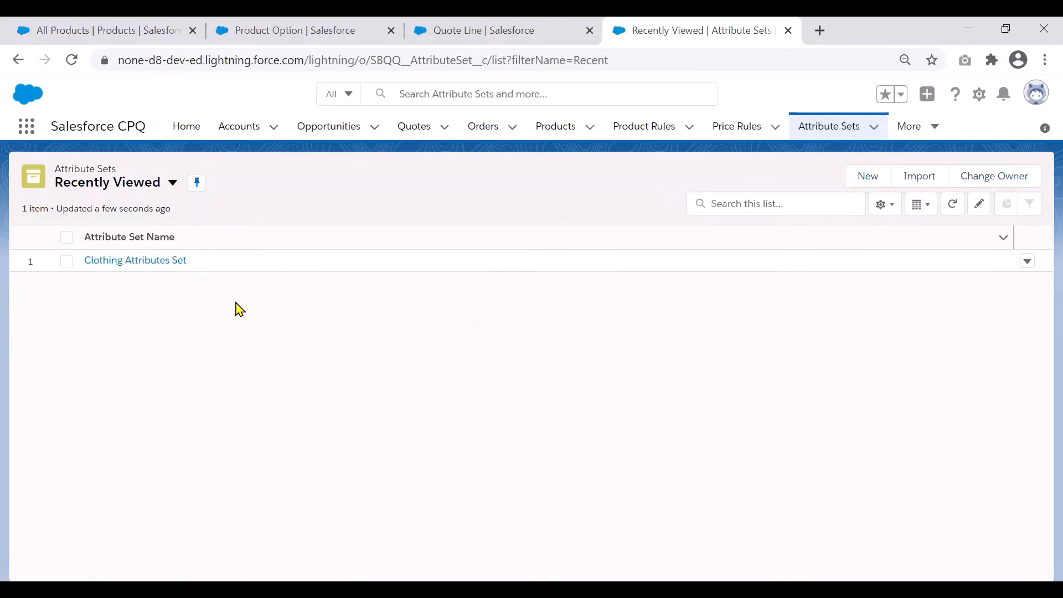
pyautogui.click(157, 262)
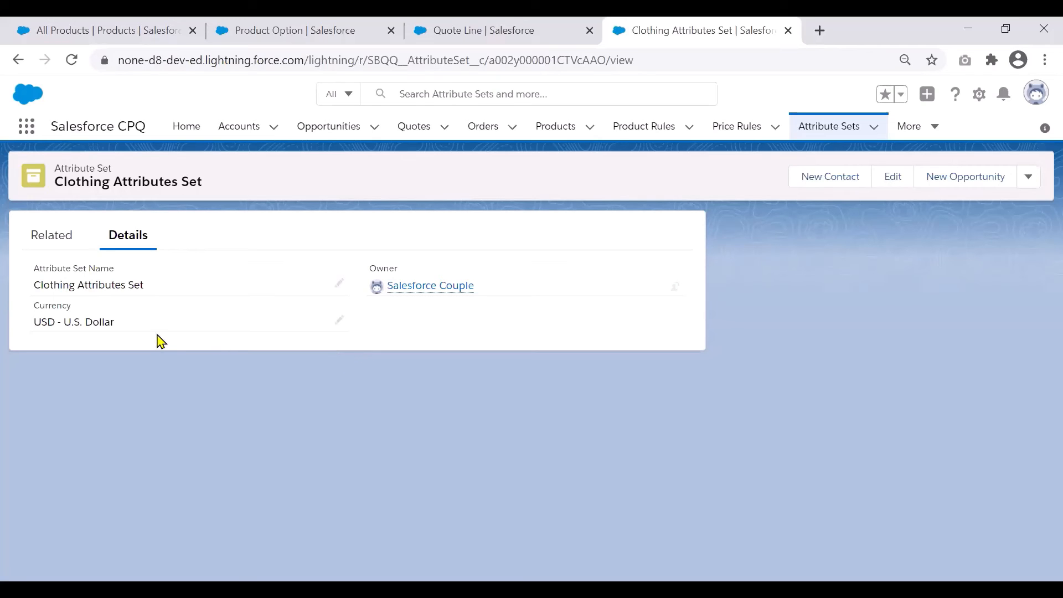
pyautogui.click(54, 250)
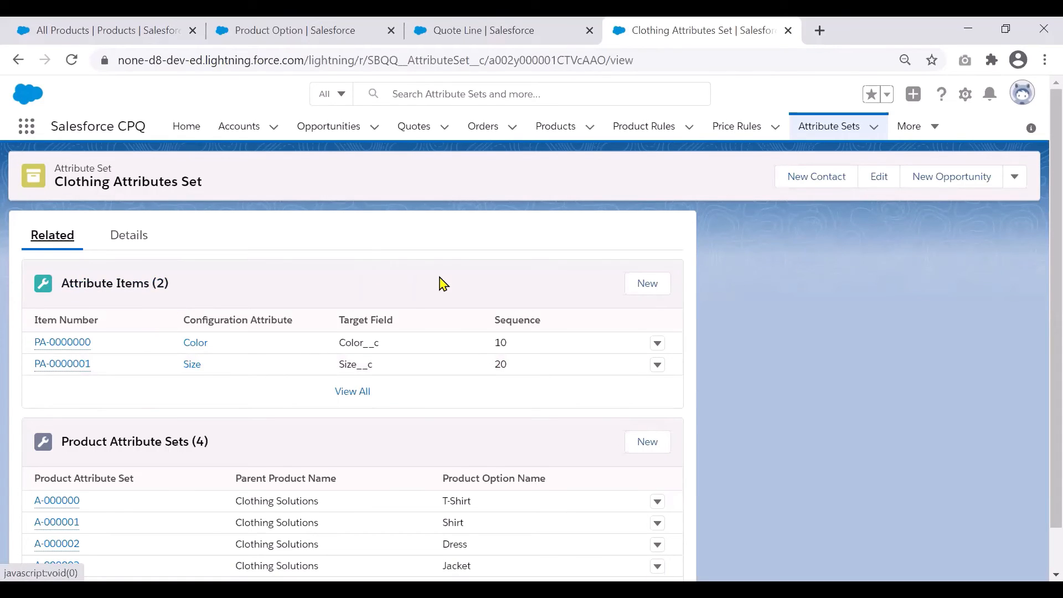
# - Review the new attribute item form of the Clothing Attributes Set, discard it, and start a new product attribute set
pyautogui.click(649, 285)
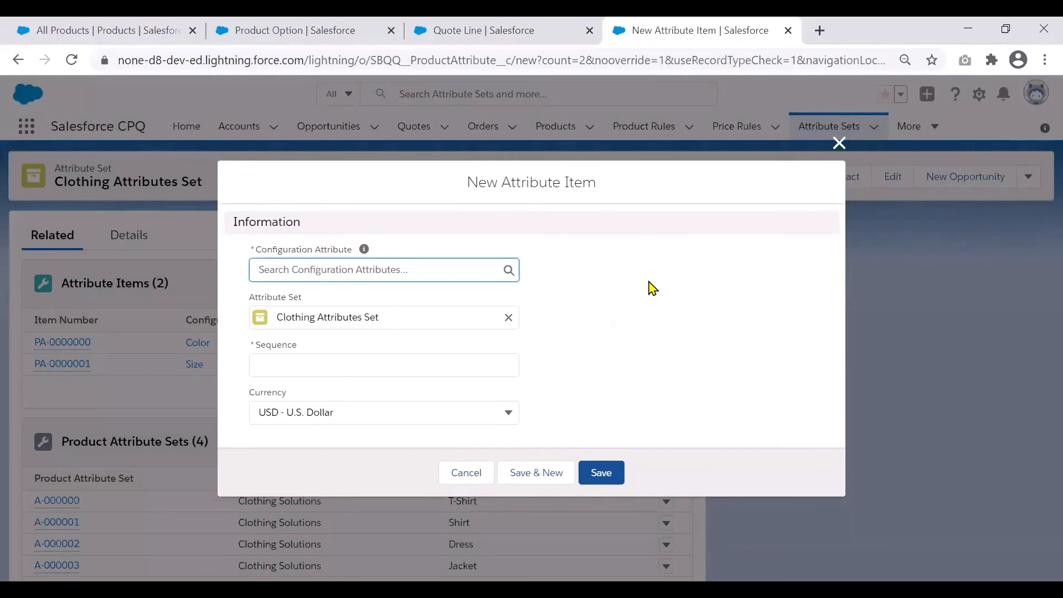
pyautogui.click(437, 273)
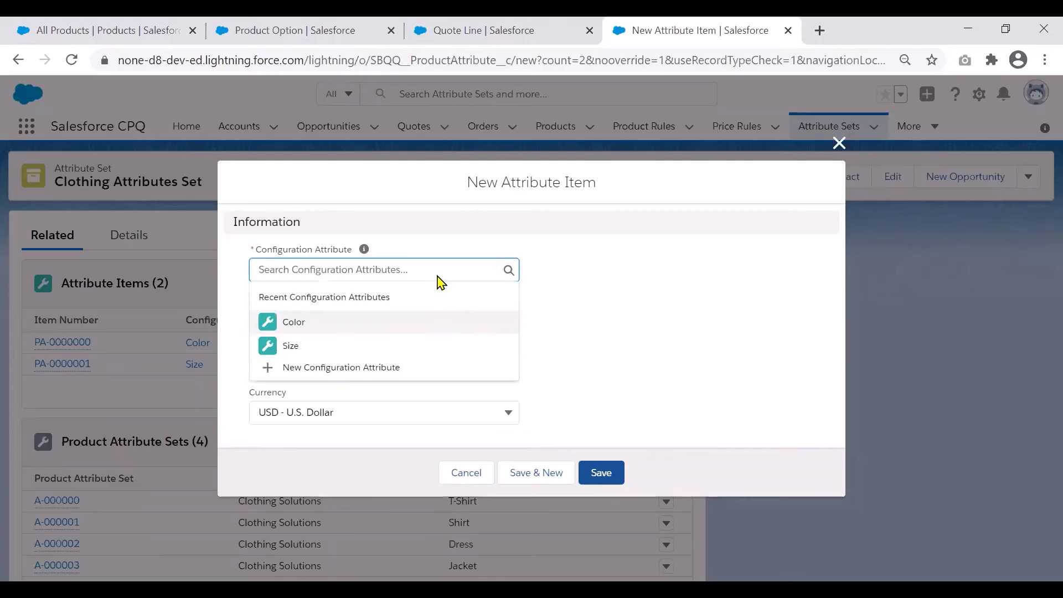
pyautogui.click(661, 298)
pyautogui.click(476, 361)
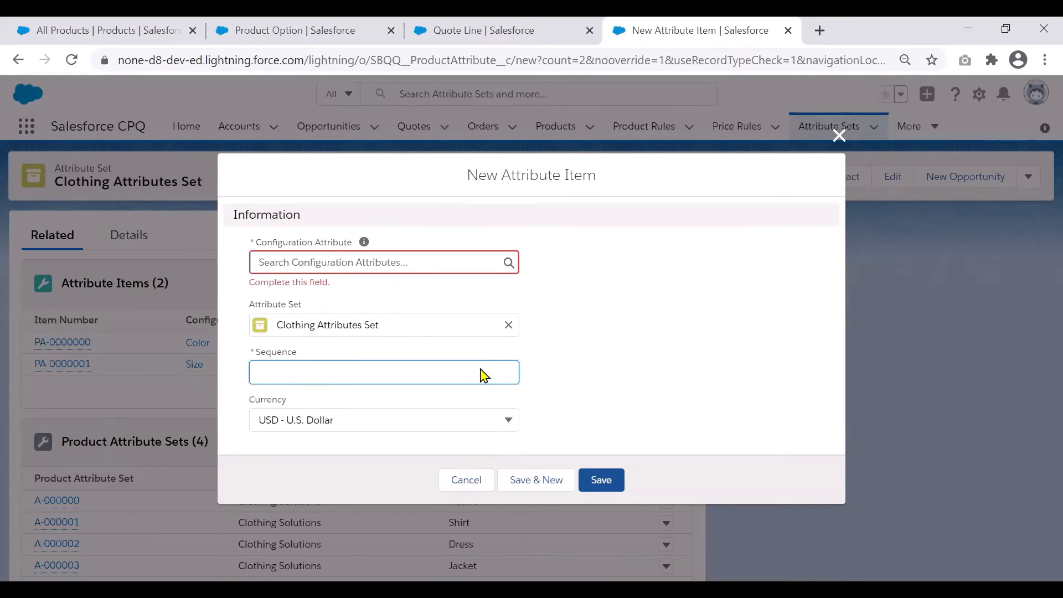
pyautogui.click(474, 483)
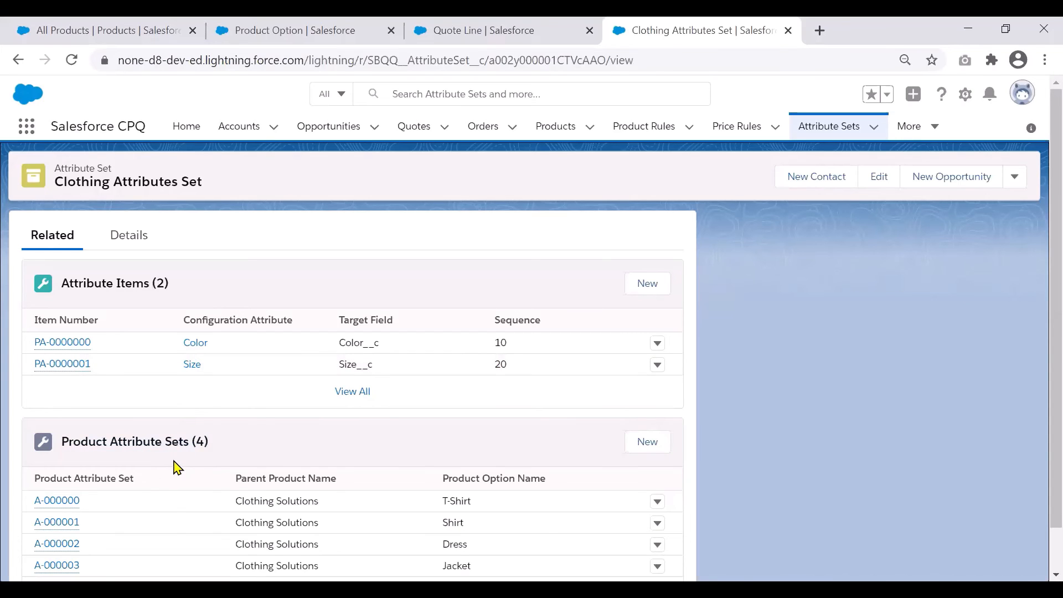
pyautogui.click(648, 442)
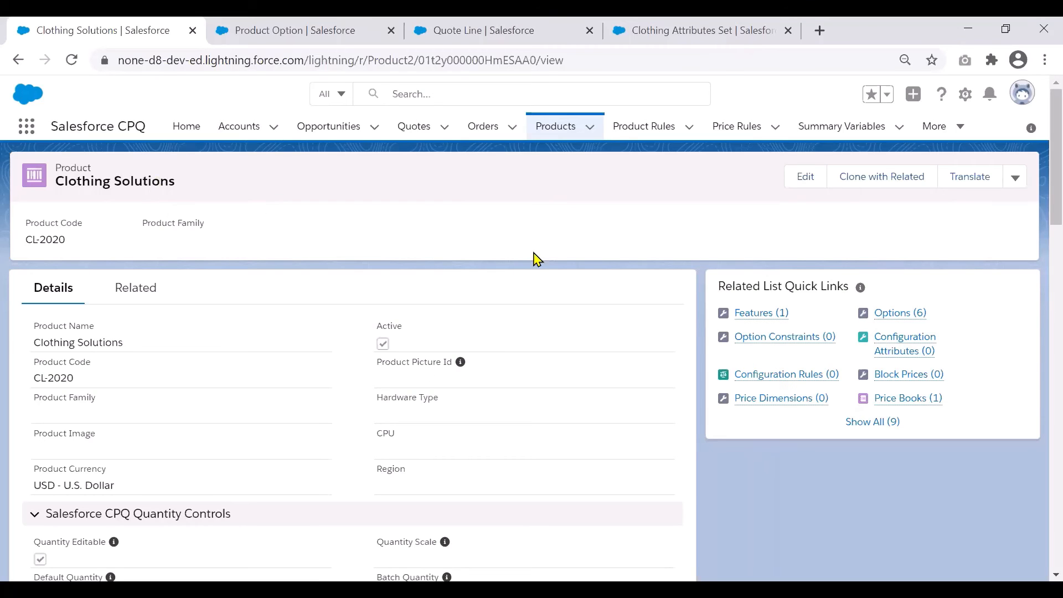
# - List the Clothing Solutions bundle's options and open the T-Shirt, Shirt, Dress and Jacket options in separate browser tabs
pyautogui.click(904, 314)
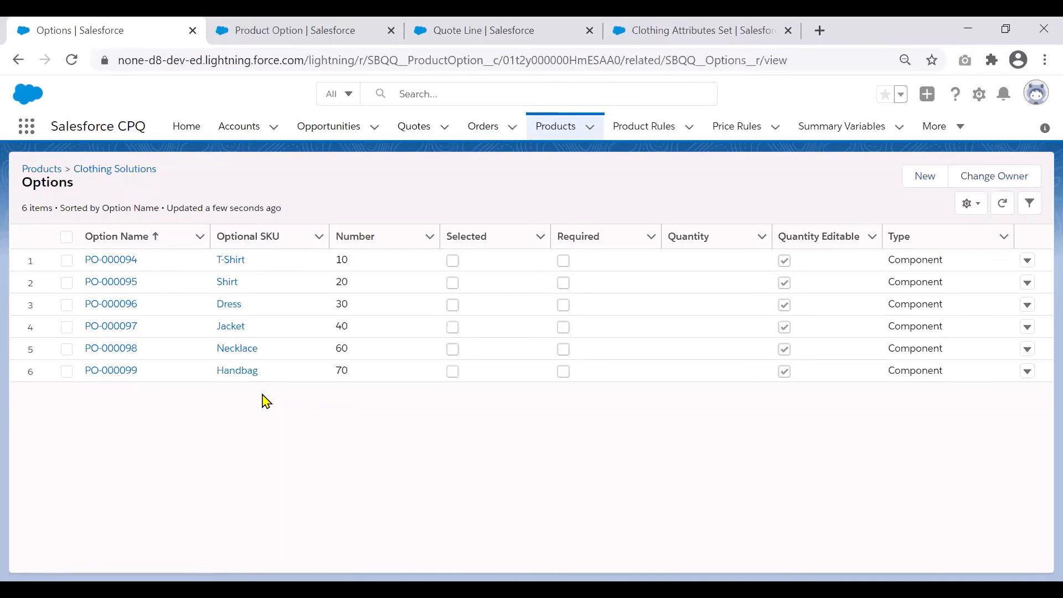
pyautogui.rightClick(108, 265)
pyautogui.click(131, 277)
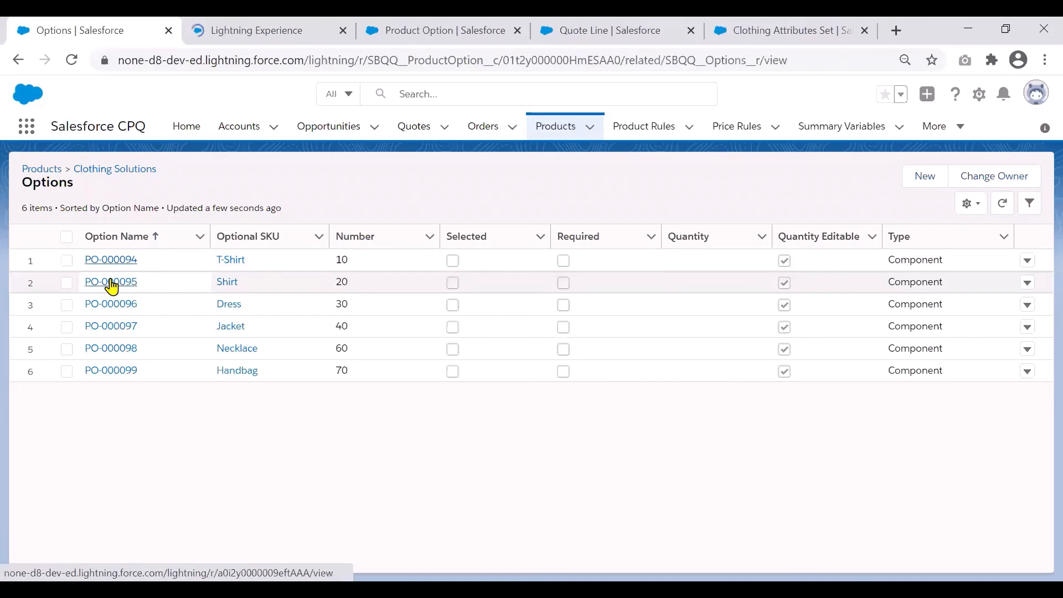
pyautogui.rightClick(113, 281)
pyautogui.click(132, 292)
pyautogui.rightClick(115, 304)
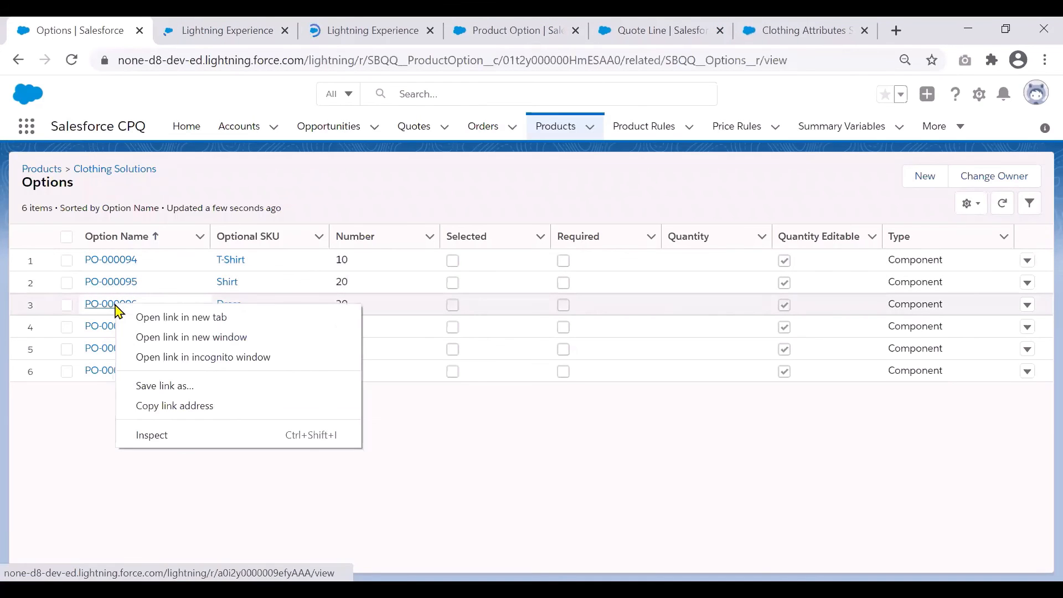
pyautogui.click(145, 320)
pyautogui.rightClick(124, 327)
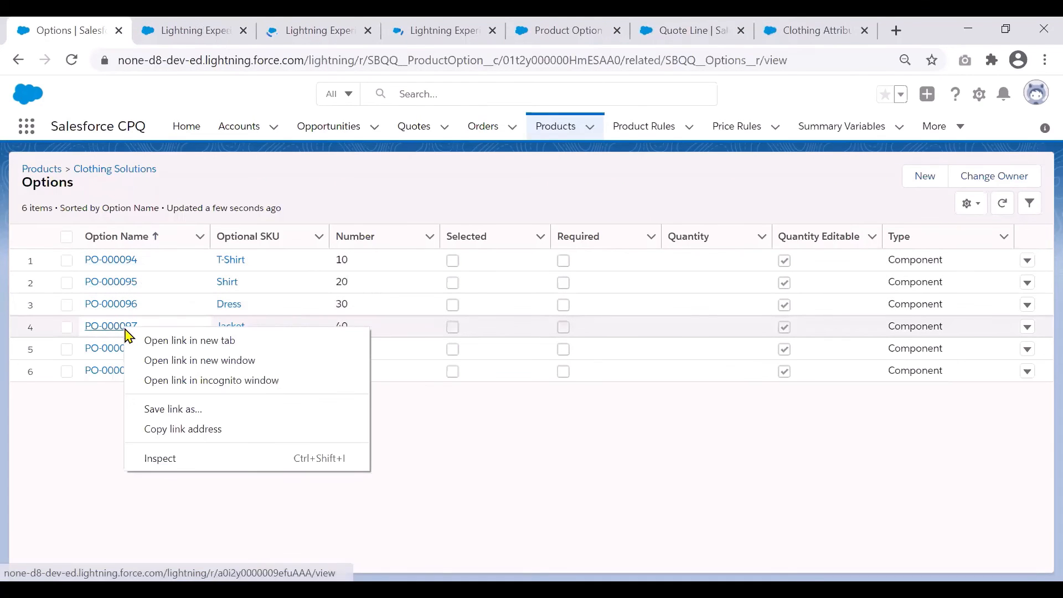
pyautogui.click(151, 347)
# - Examine the product attribute sets related to the T-Shirt and Shirt options, including the new-record form, without creating one
pyautogui.click(158, 25)
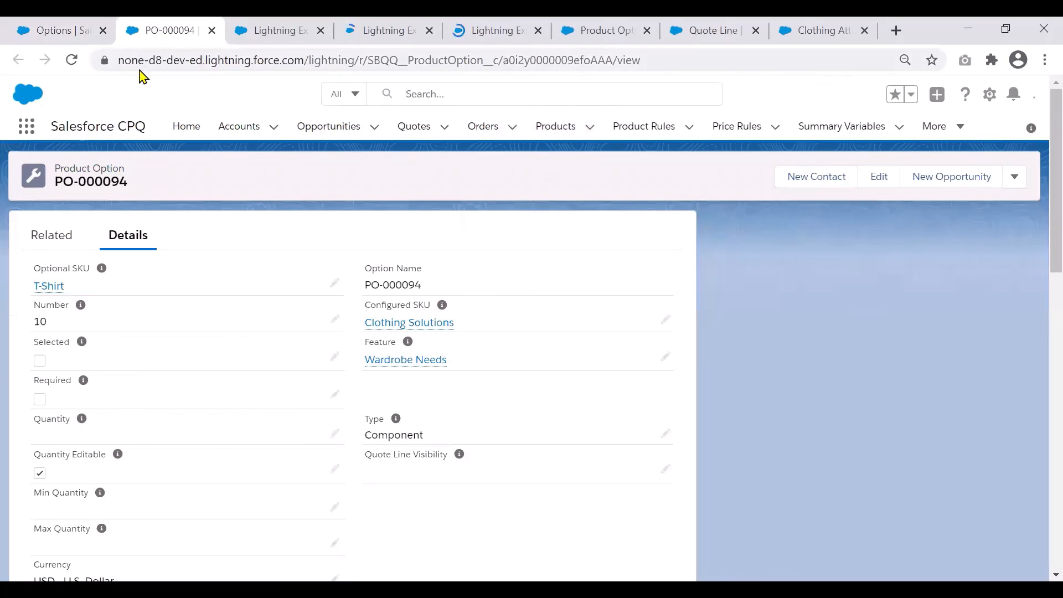
pyautogui.click(51, 244)
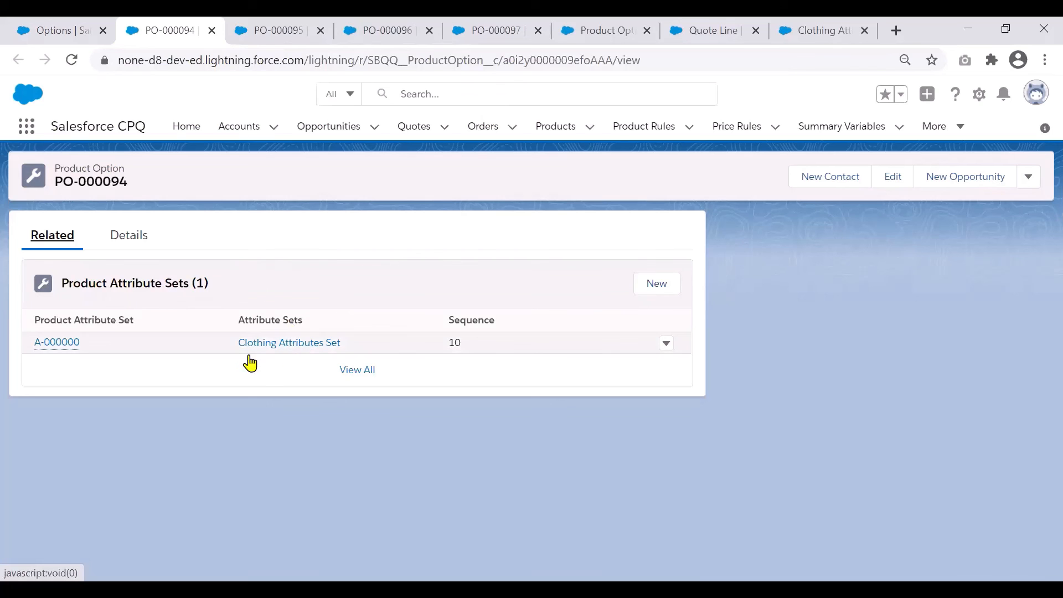
pyautogui.click(652, 286)
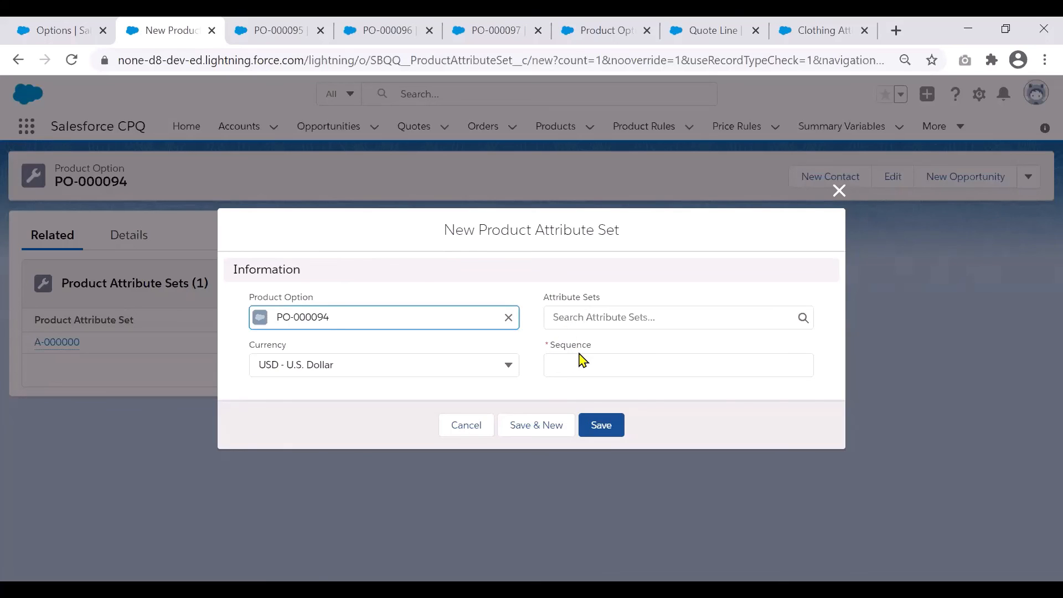
pyautogui.click(470, 430)
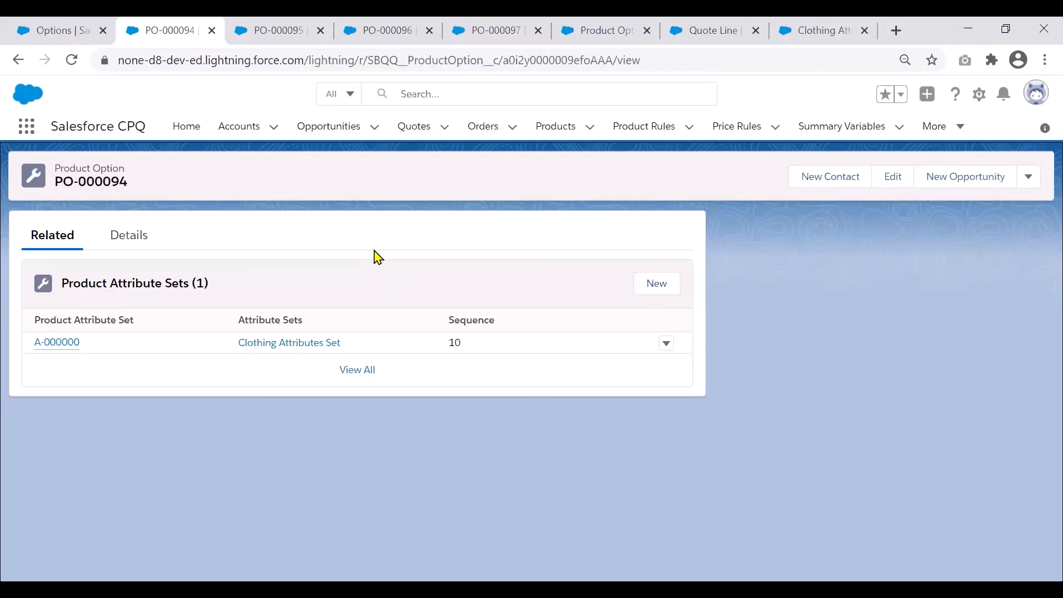
pyautogui.click(279, 27)
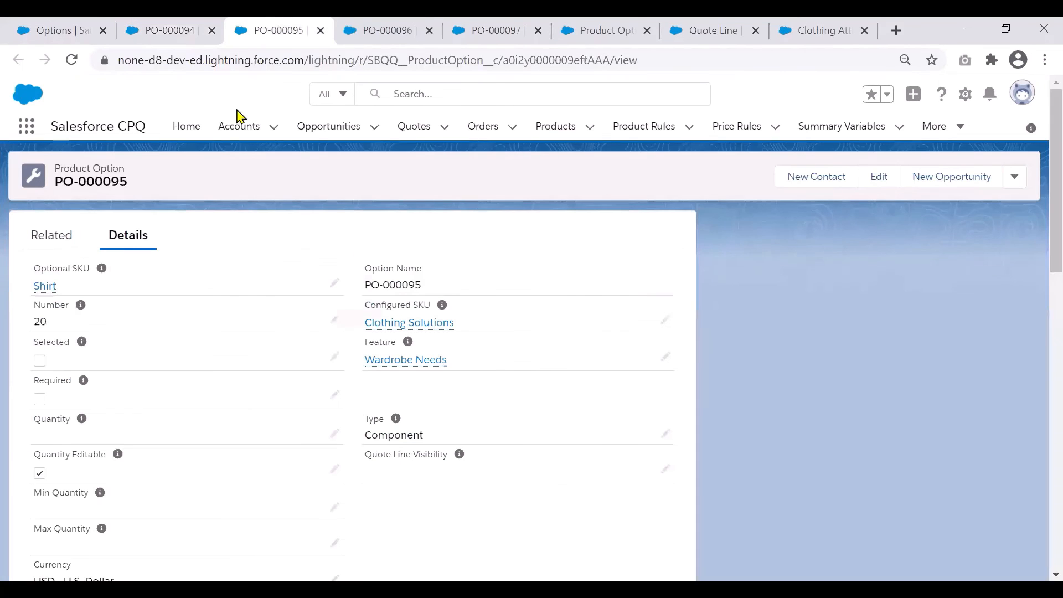
pyautogui.click(58, 245)
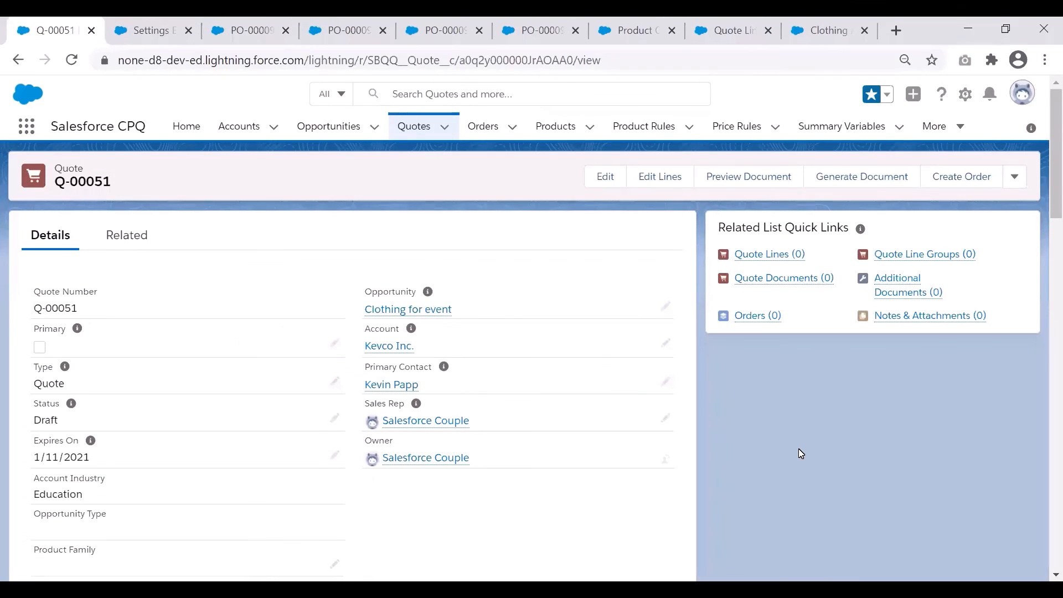
# - Add the Clothing Solutions product to the Clothing for event quote and expand the T-Shirt option's attributes in its configuration
pyautogui.click(666, 182)
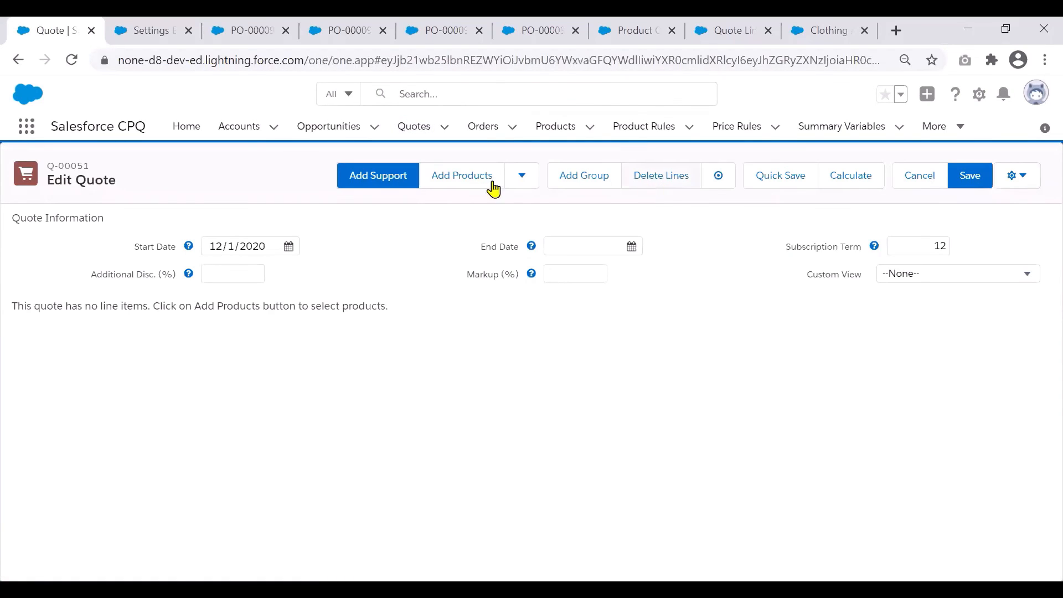
pyautogui.click(475, 183)
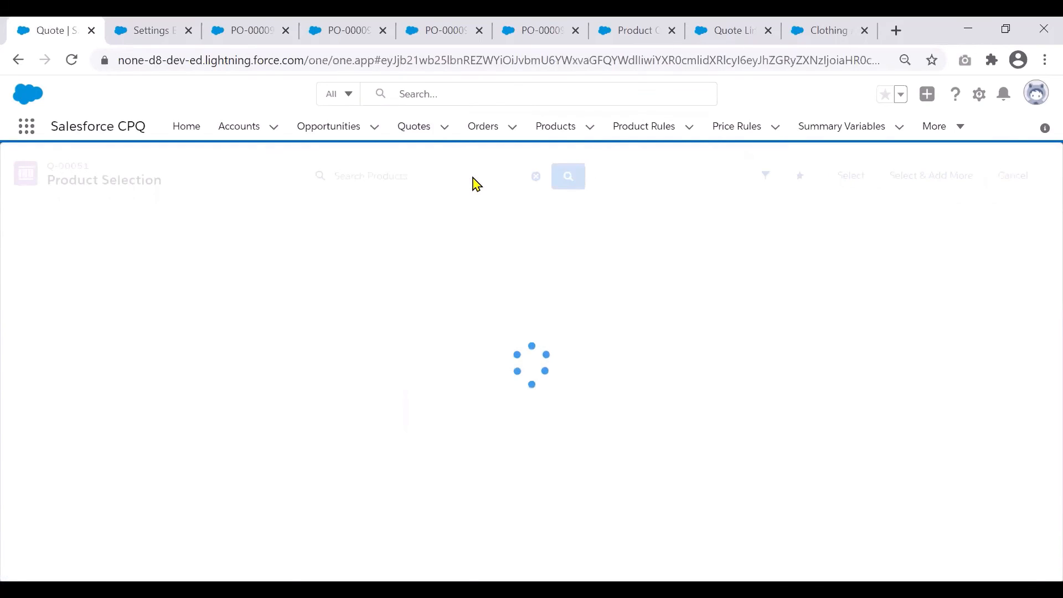
pyautogui.click(473, 177)
pyautogui.write('Cloth')
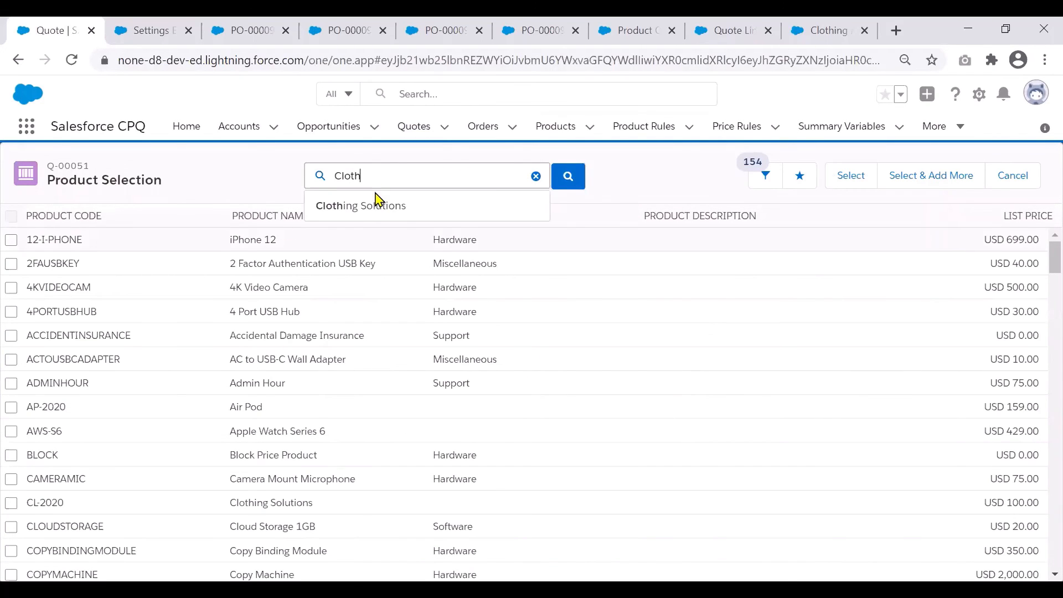
pyautogui.click(372, 217)
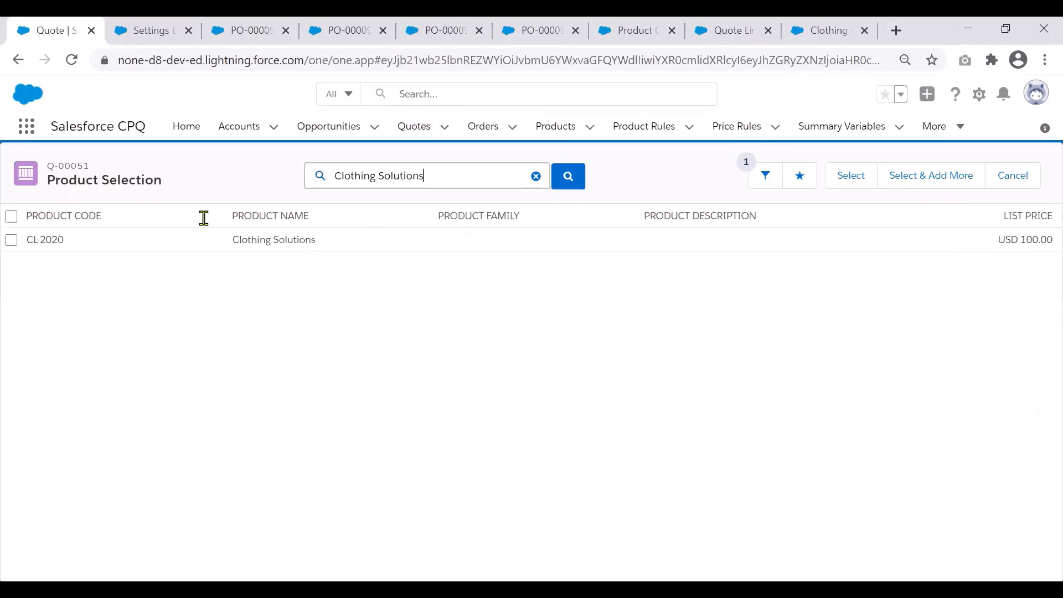
pyautogui.click(11, 241)
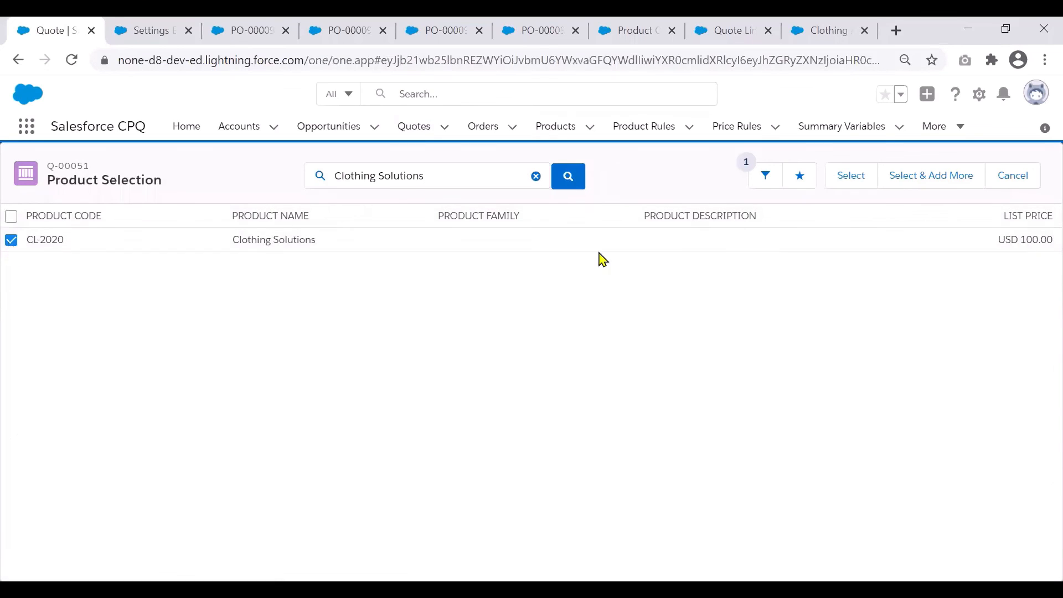
pyautogui.click(848, 186)
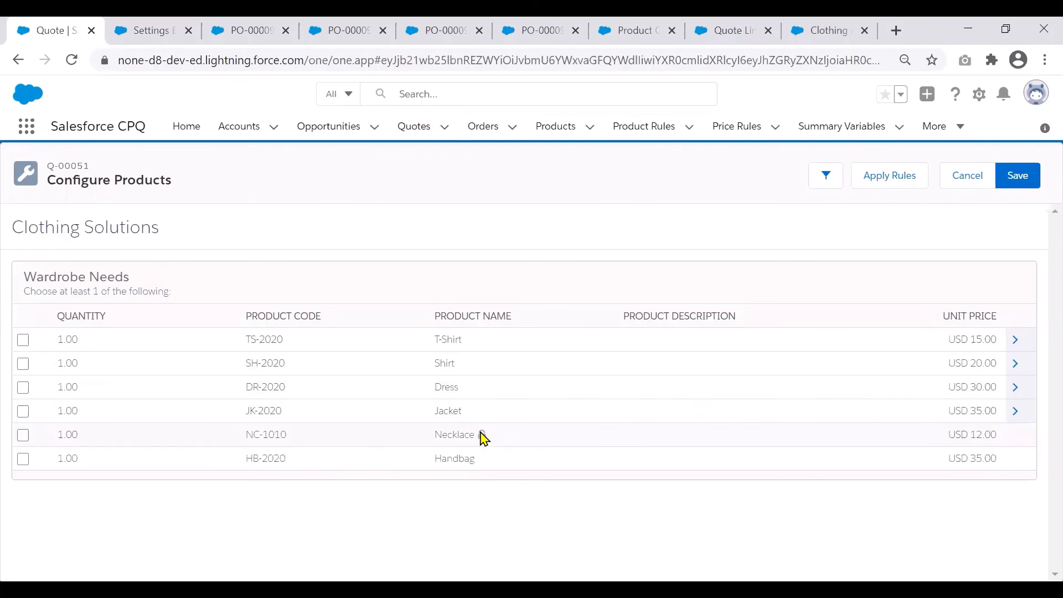
pyautogui.click(1019, 341)
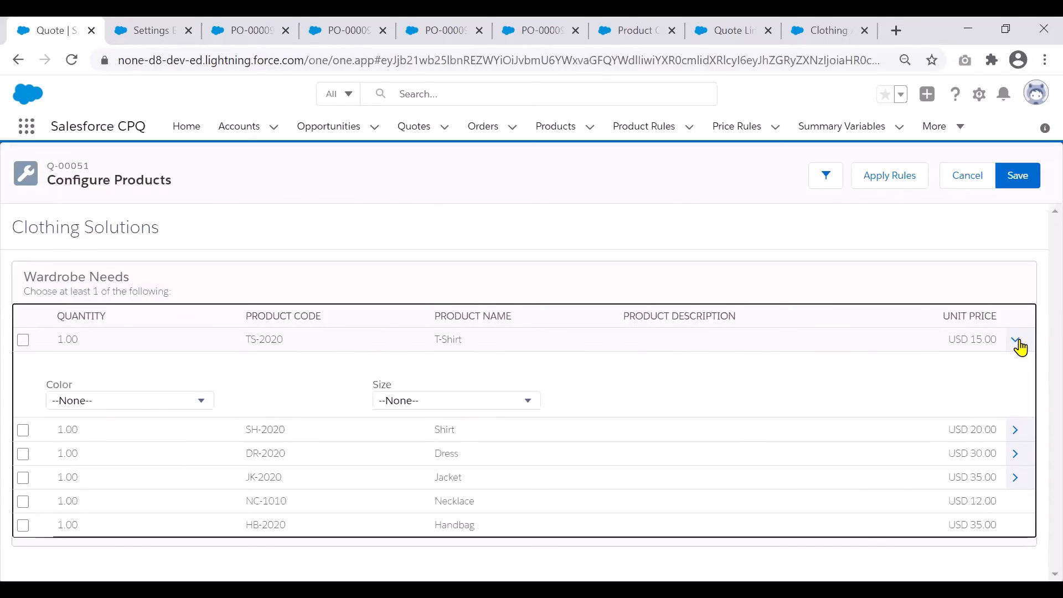
# - Set the T-Shirt option's Color attribute to Black and its Size attribute to XS
pyautogui.click(208, 404)
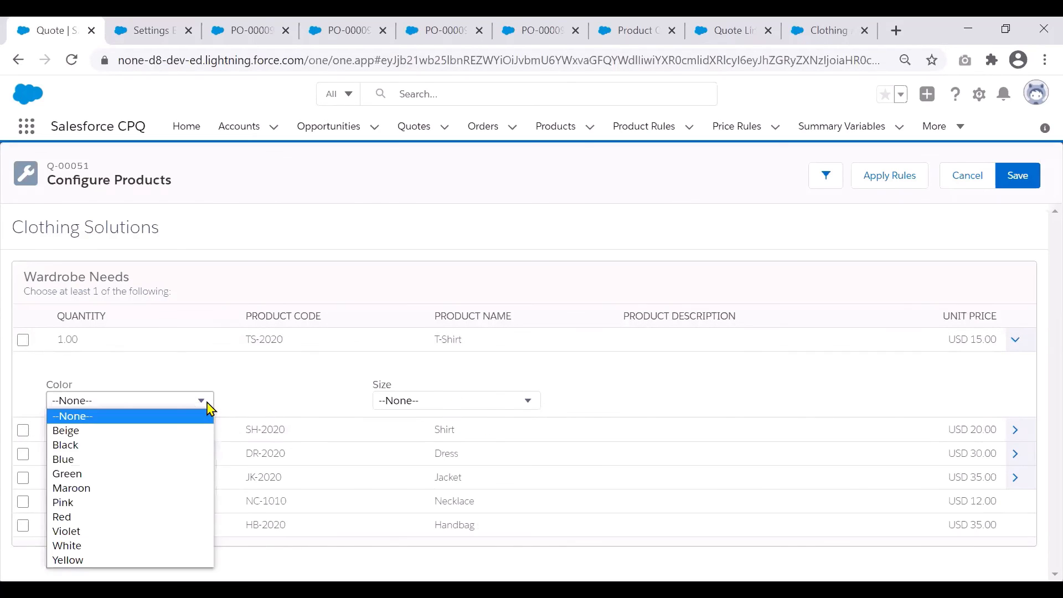
pyautogui.click(194, 446)
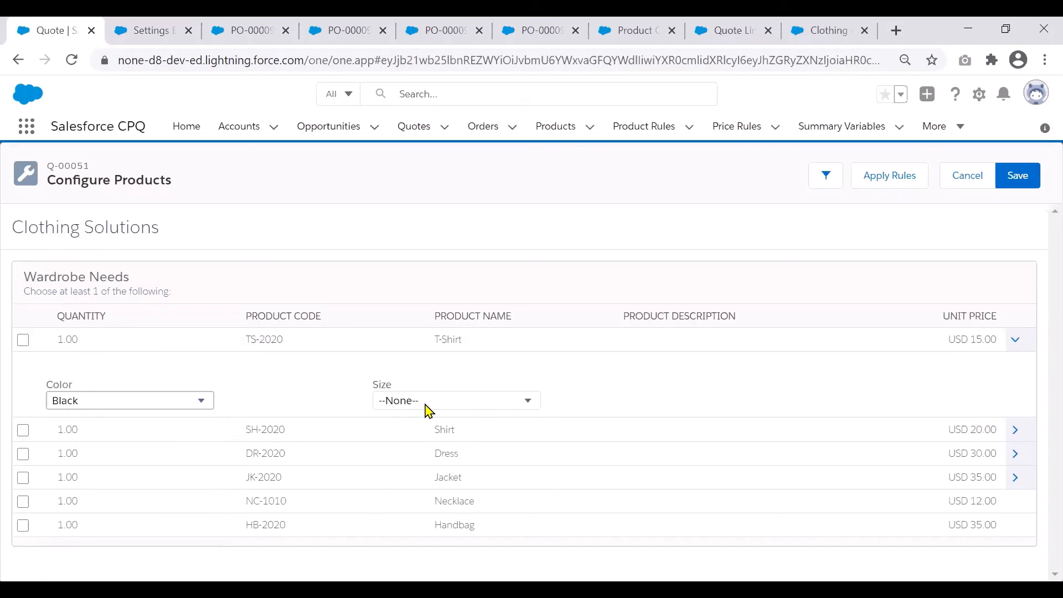
pyautogui.click(427, 404)
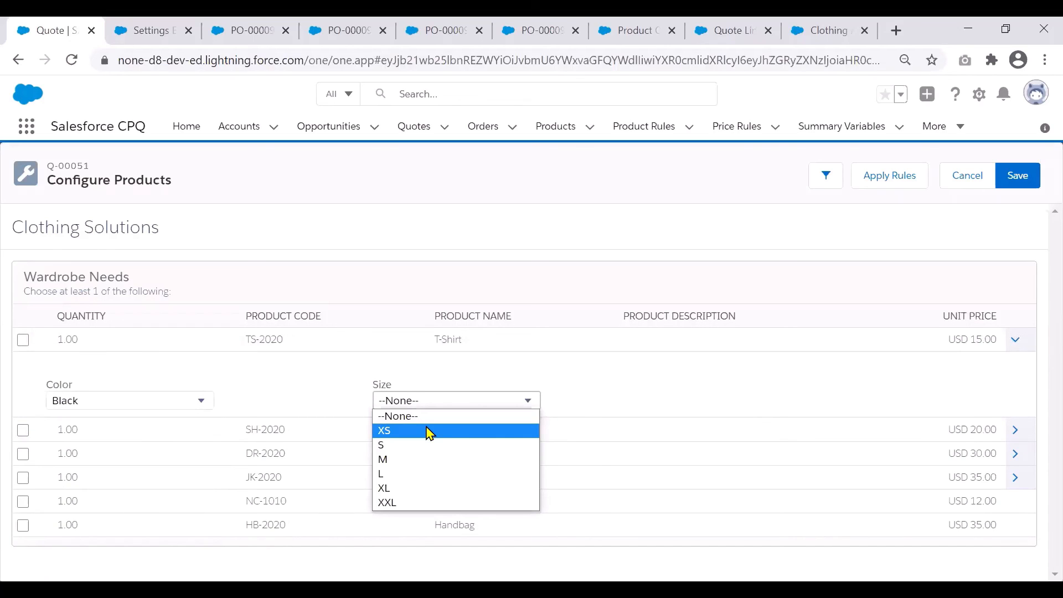
pyautogui.click(427, 431)
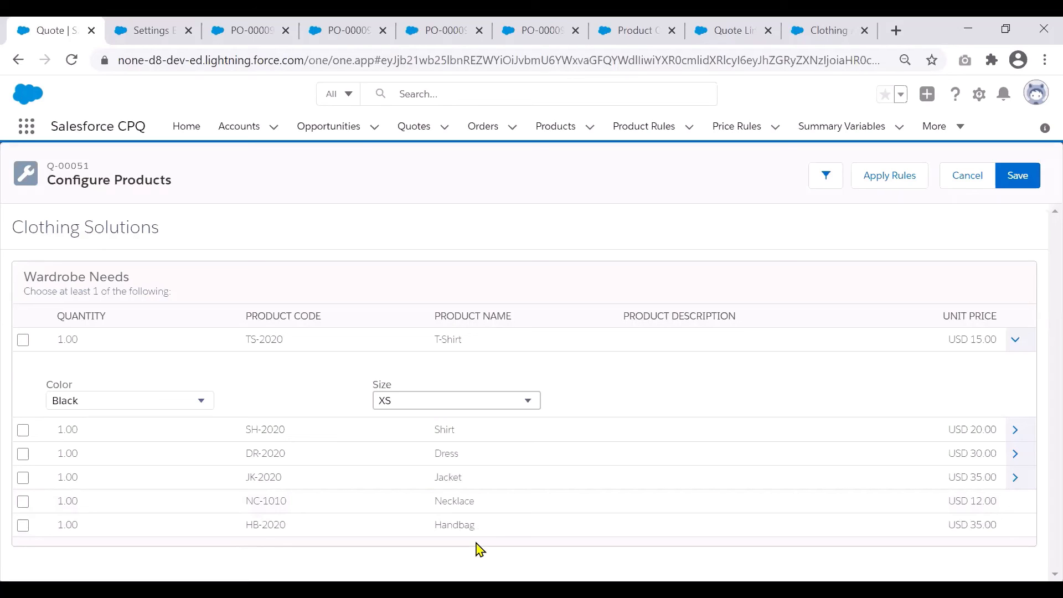
# - Check the Enable Product Option Drawer package setting, and set the Shirt option's Color to Red and Size to M in the bundle configuration
pyautogui.click(157, 31)
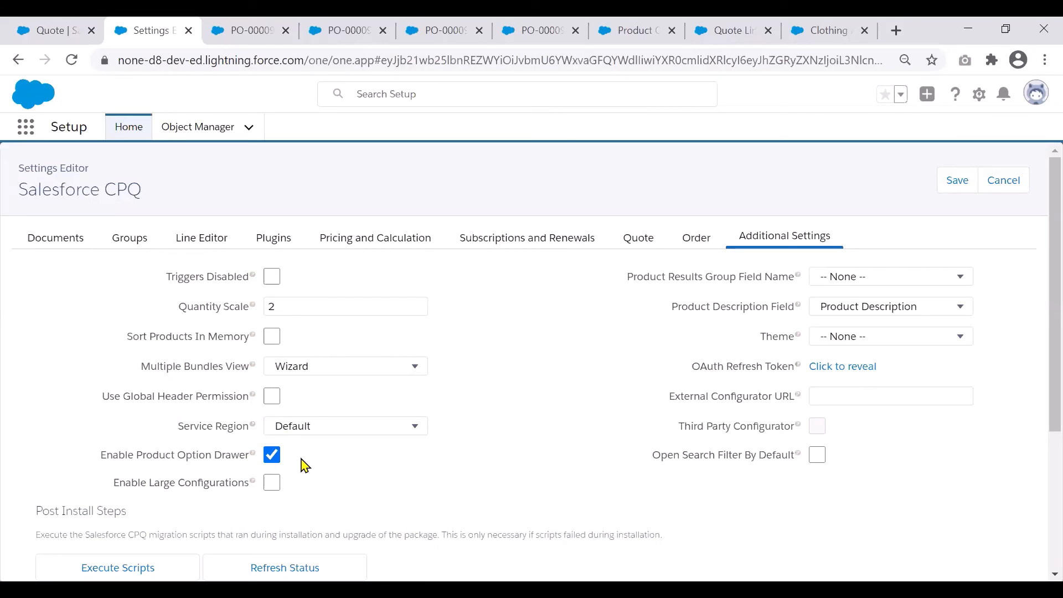
pyautogui.click(61, 24)
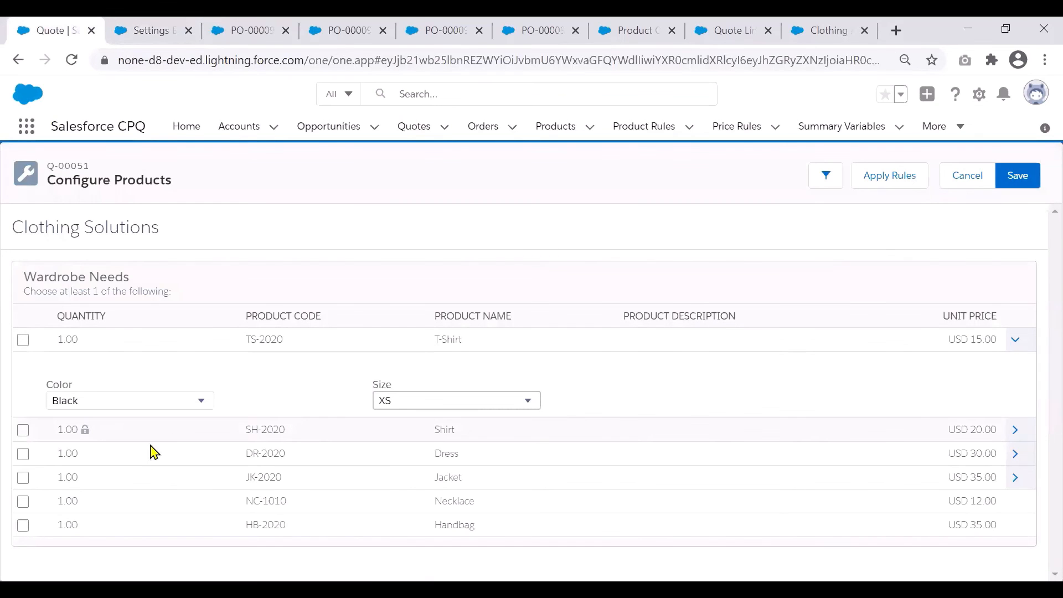
pyautogui.click(1018, 431)
pyautogui.click(161, 491)
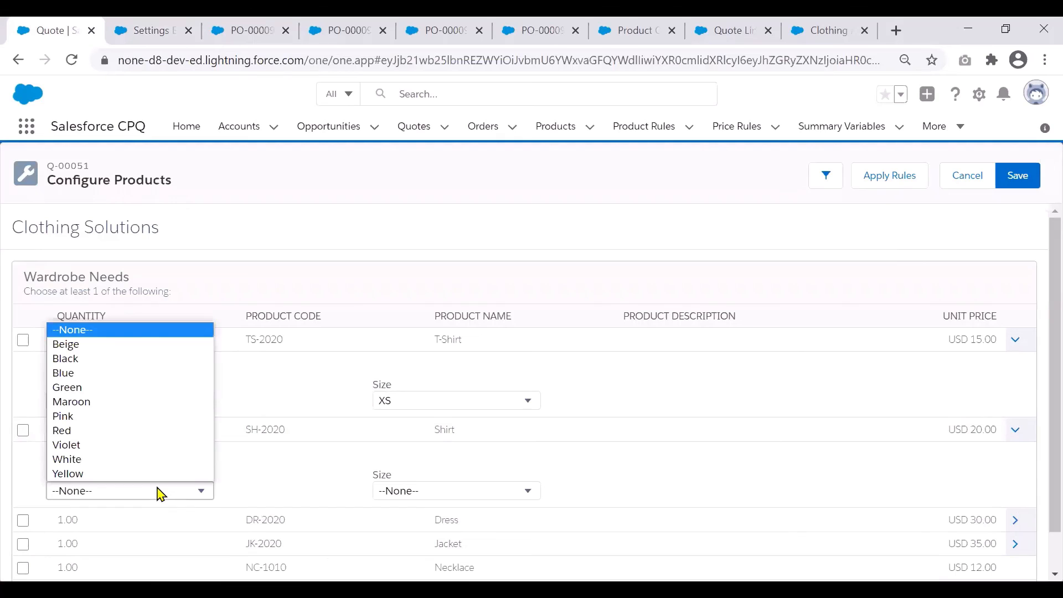
pyautogui.click(145, 432)
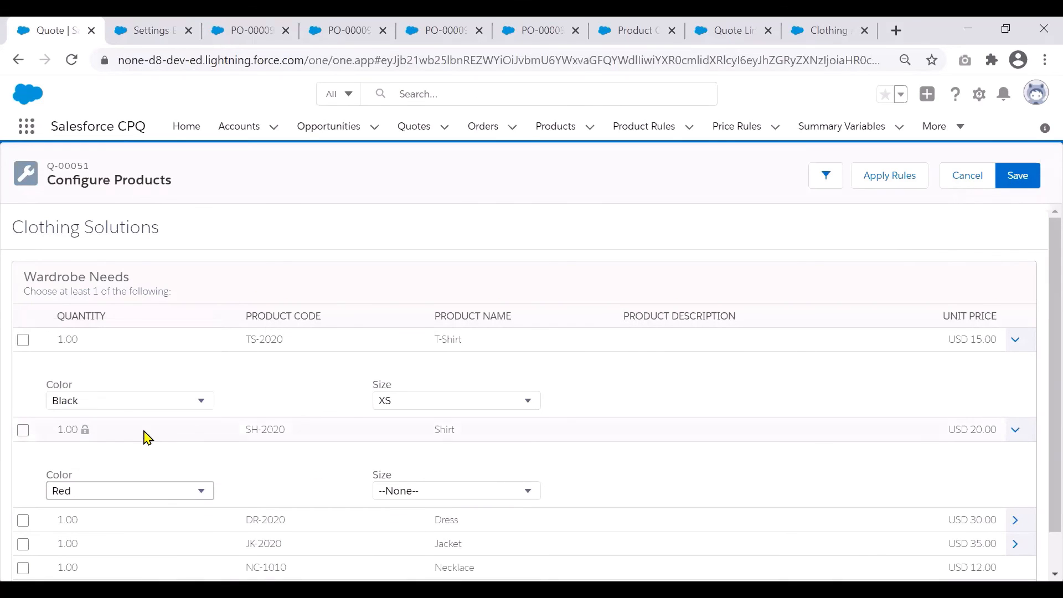
pyautogui.click(462, 493)
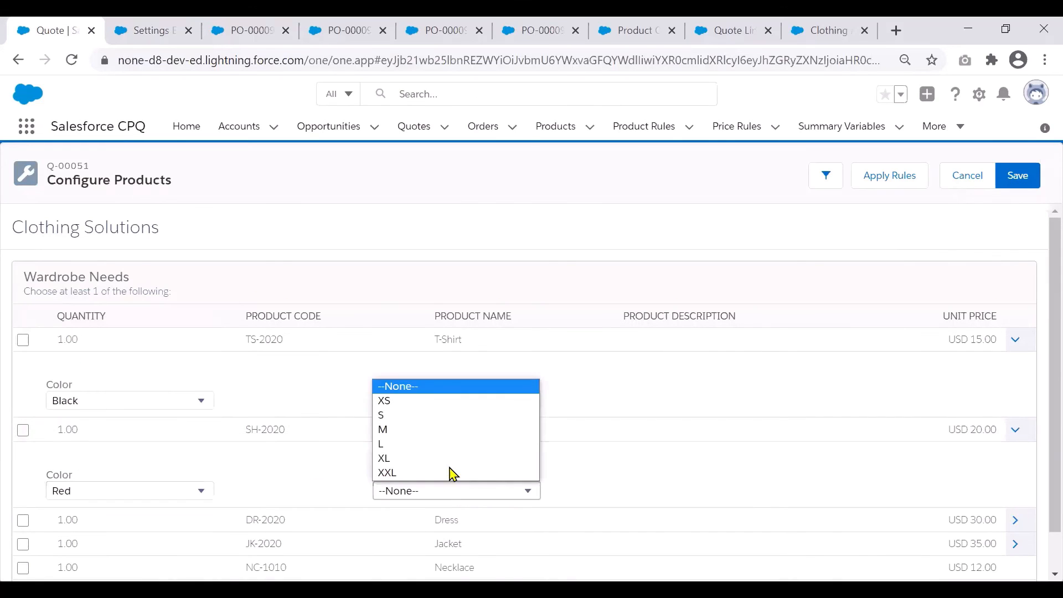
pyautogui.click(439, 427)
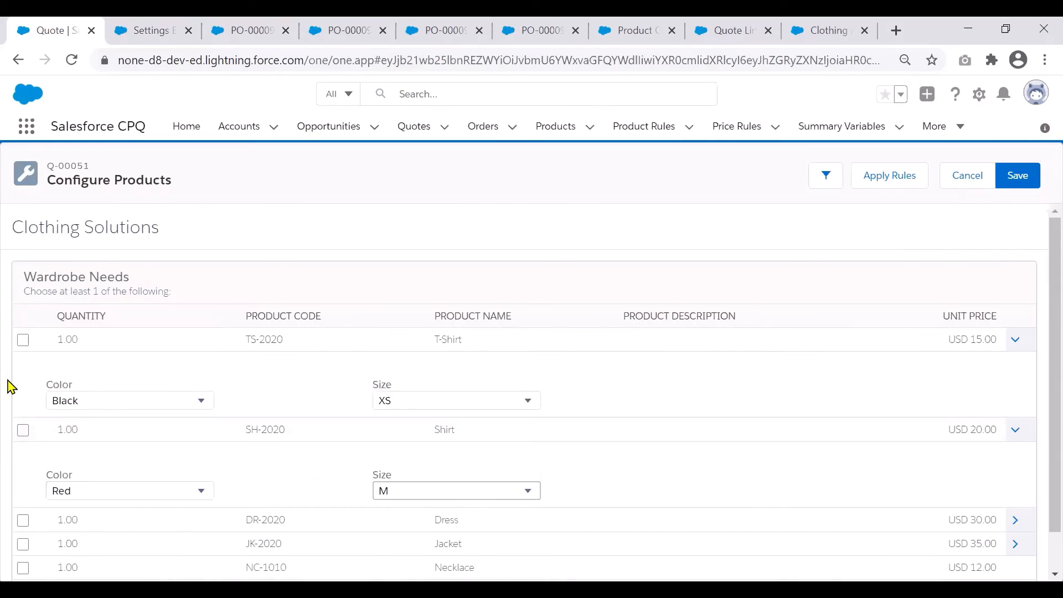
# - Select the T-Shirt, Shirt, Handbag and Necklace options and save the Clothing Solutions configuration to the quote
pyautogui.click(19, 341)
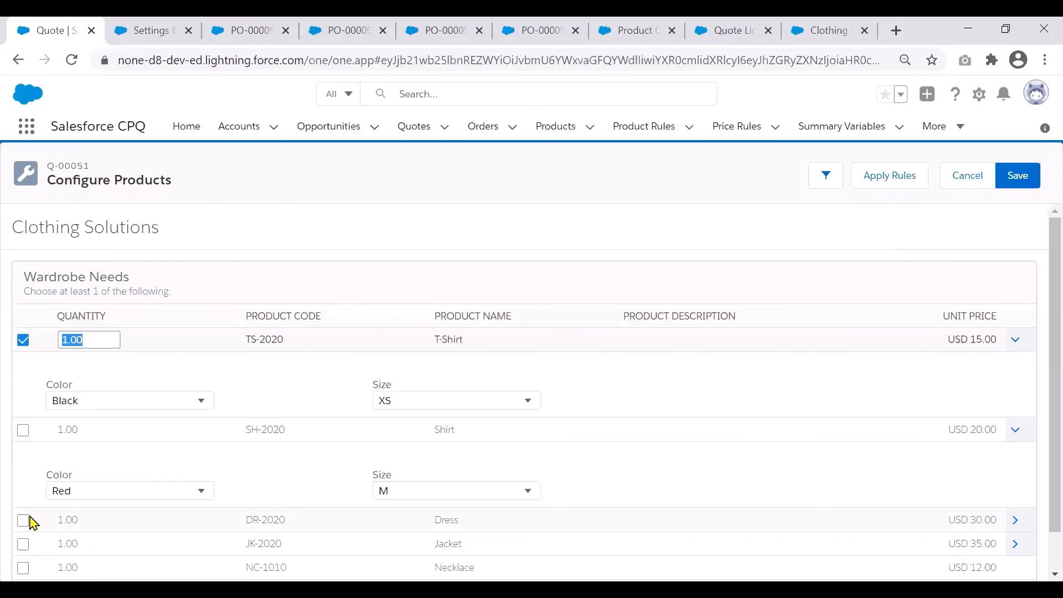
pyautogui.click(22, 433)
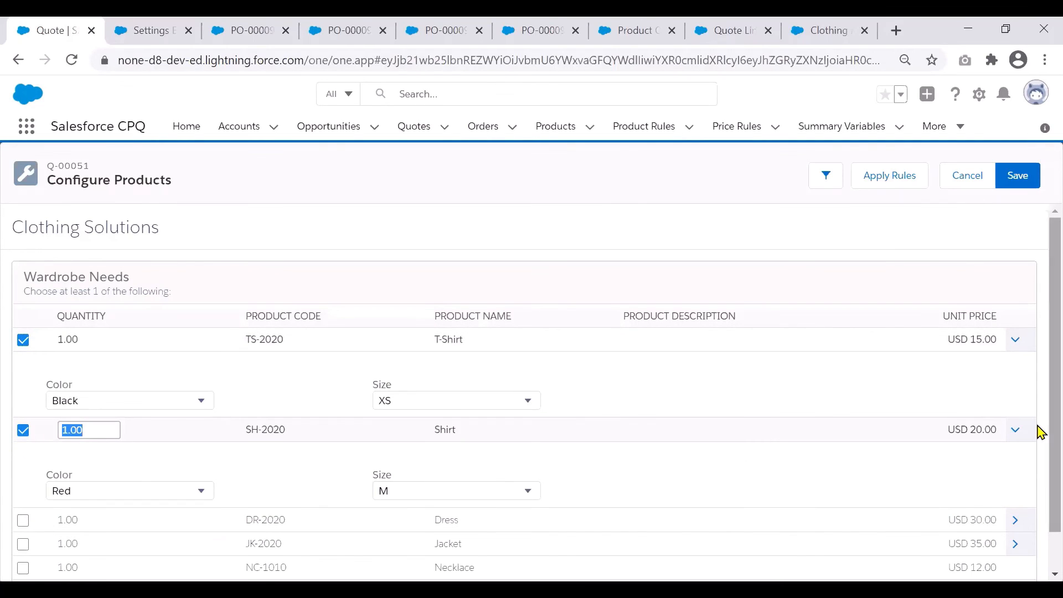
pyautogui.scroll(-1, 1040, 498)
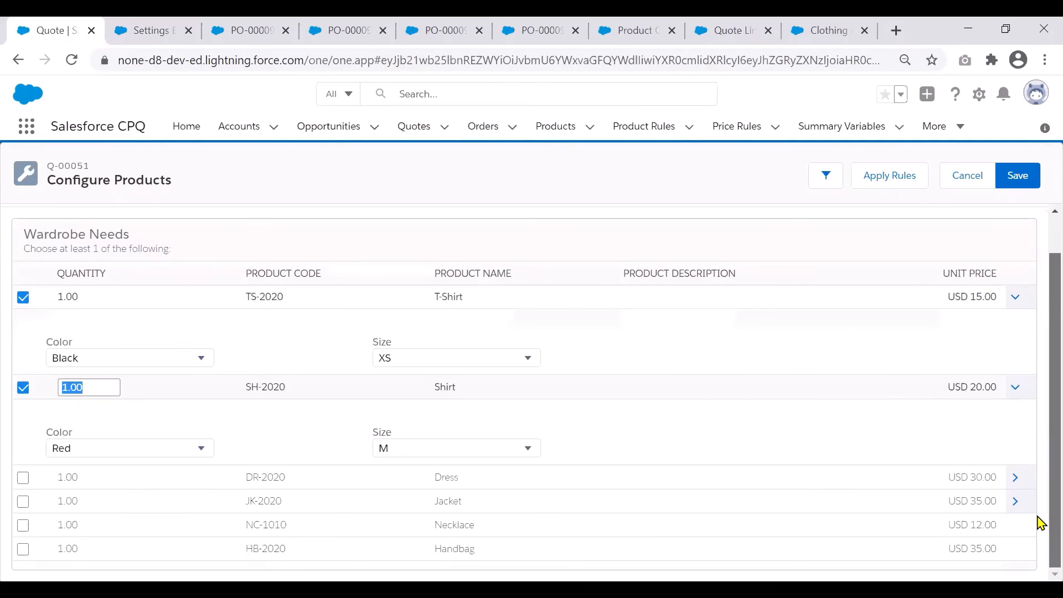
pyautogui.click(23, 549)
pyautogui.click(23, 523)
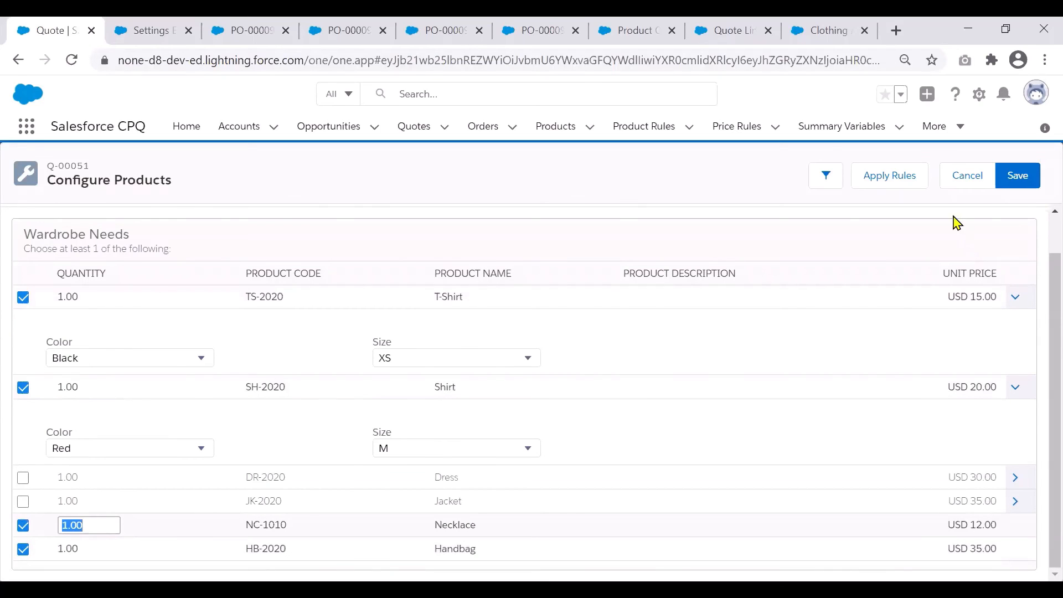
pyautogui.click(1029, 178)
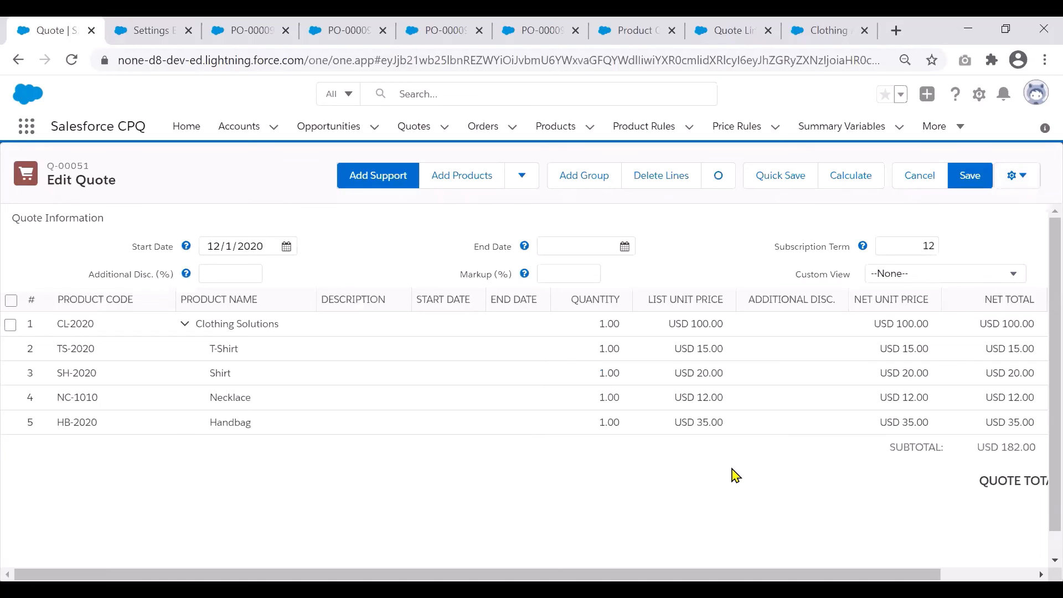
pyautogui.click(820, 521)
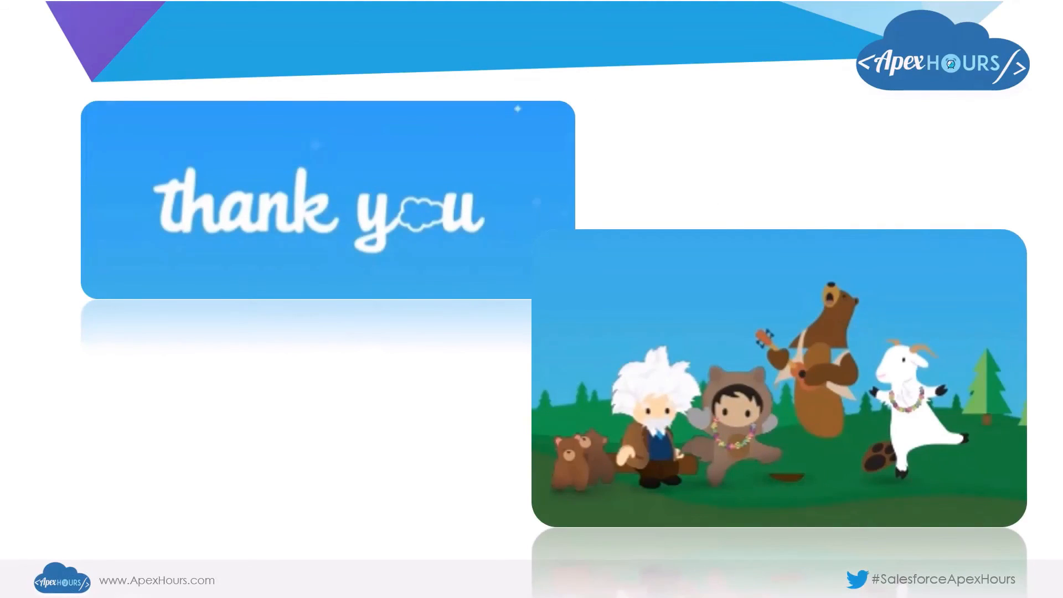
pyautogui.press('Right')
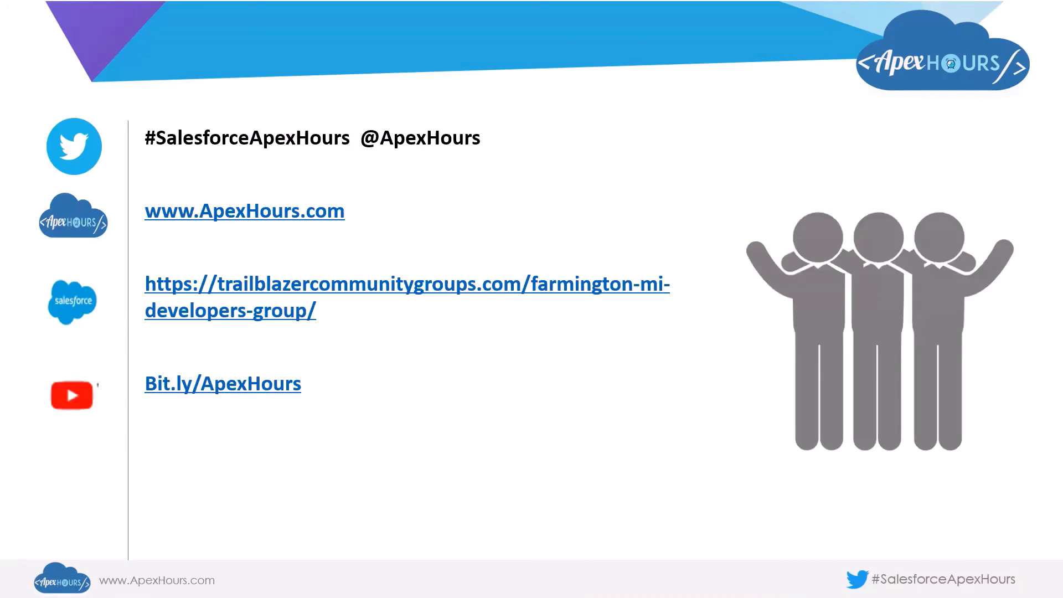